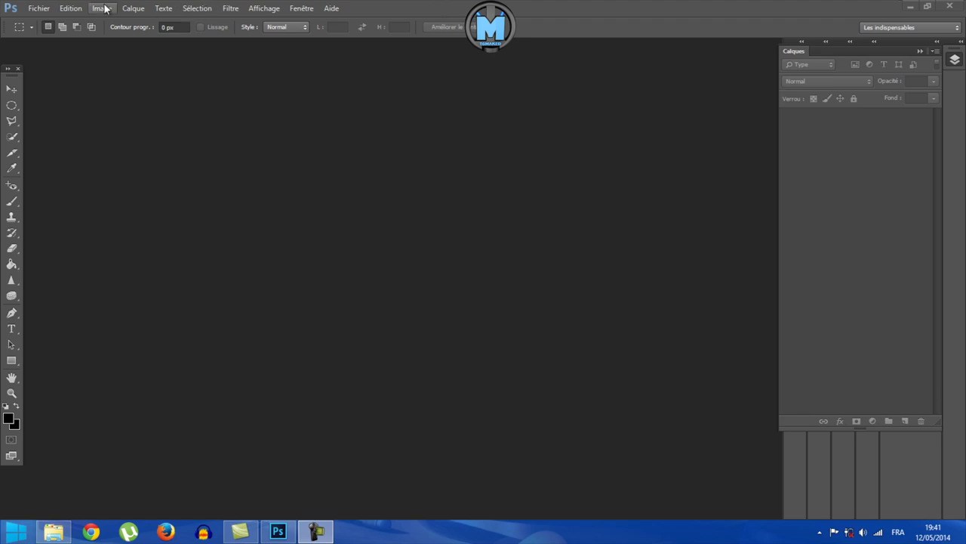
Start a new document named fond with a 1920×1080 pixel size.
left_click(41, 7)
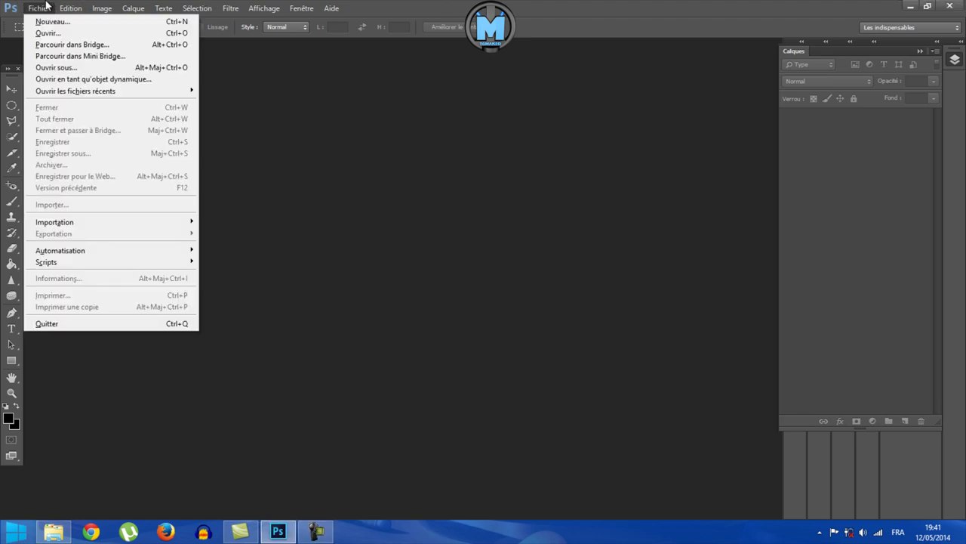
left_click(72, 23)
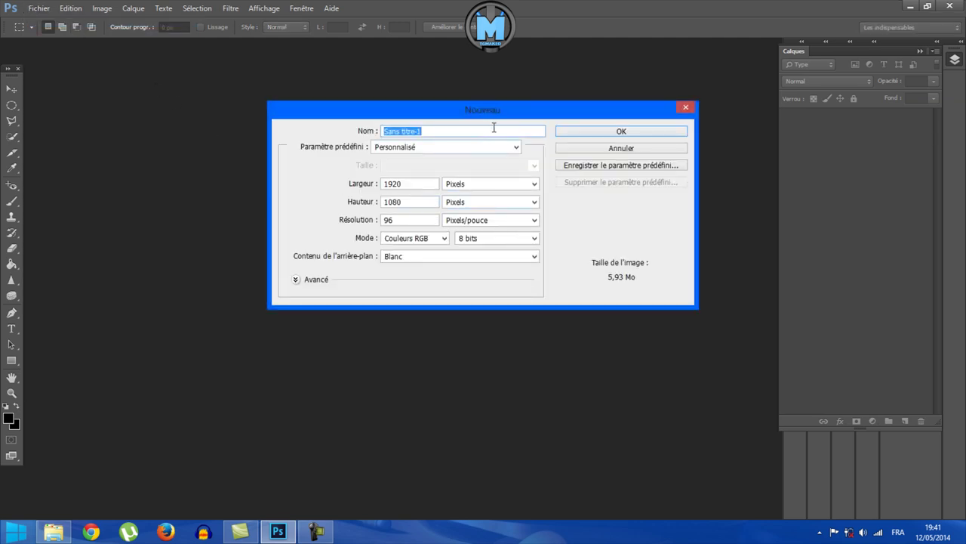
type("mo")
left_click(421, 183)
left_click(424, 201)
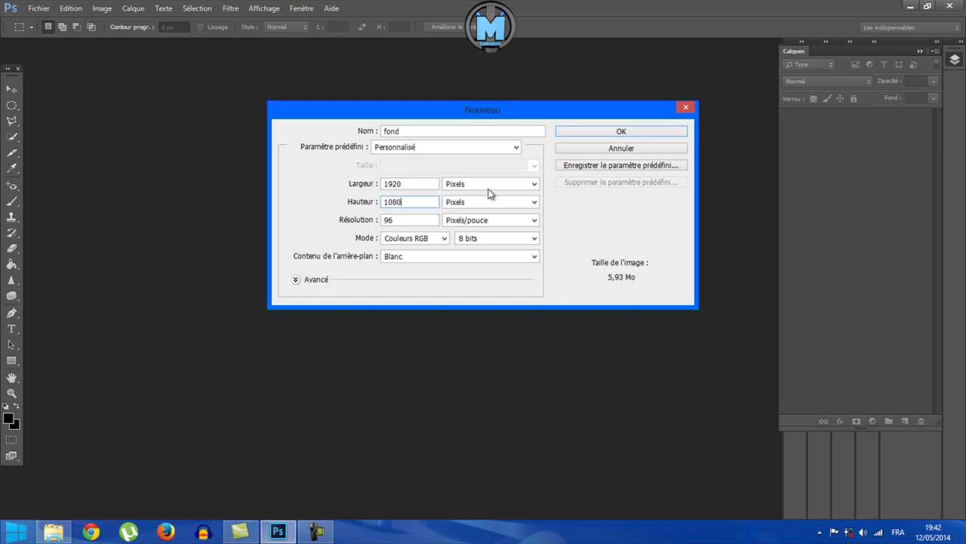
left_click(512, 184)
left_click(513, 202)
left_click(513, 202)
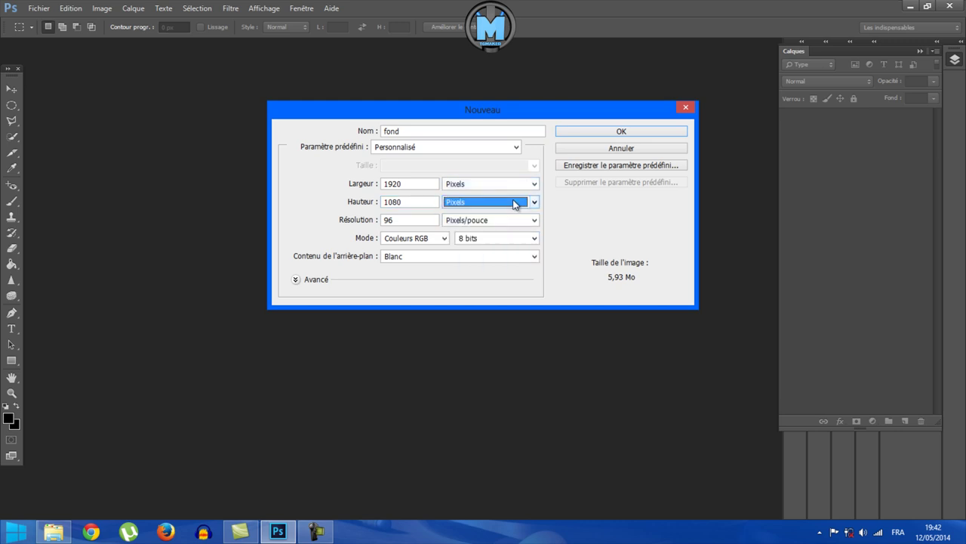
Keep 96 ppi, RGB 8-bit and a white background, and create the document.
key("shift+Tab")
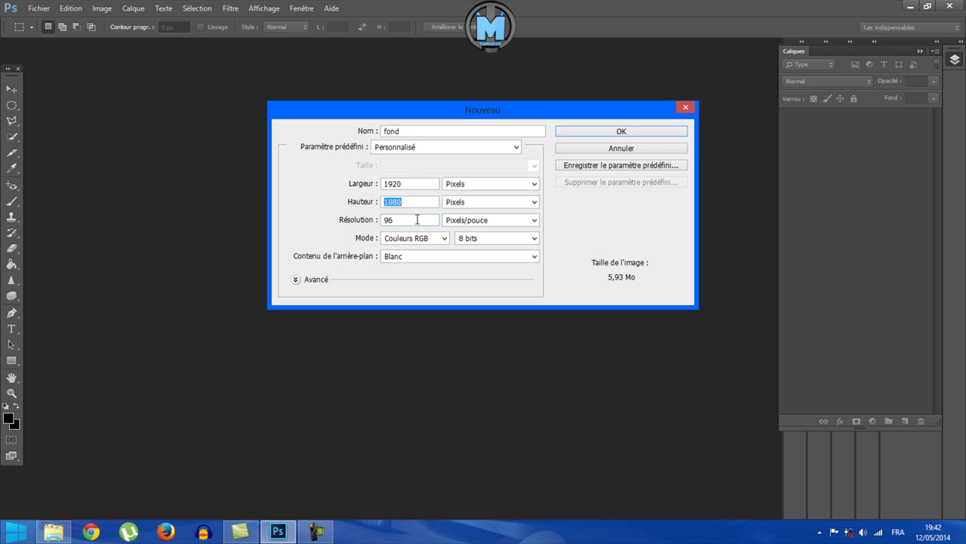
left_click(520, 220)
left_click(496, 231)
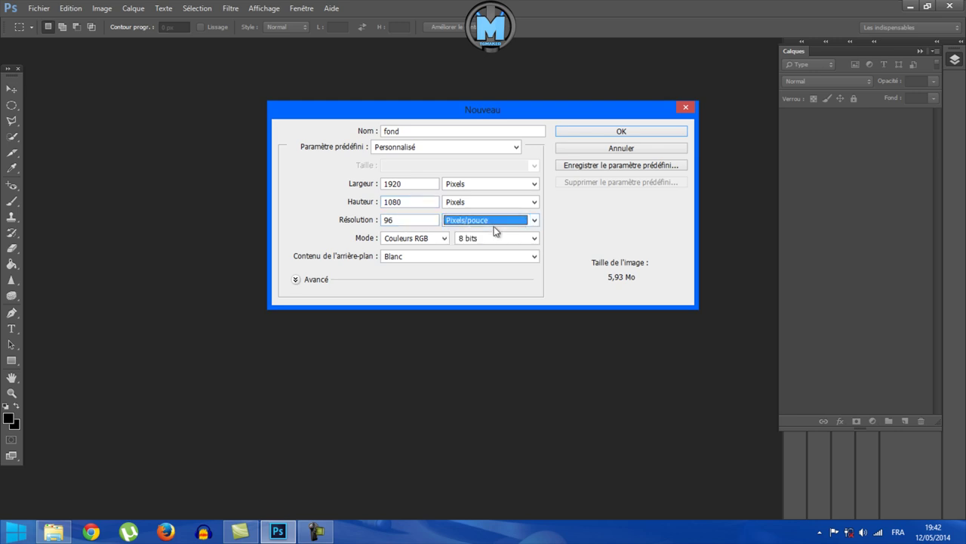
left_click(444, 239)
left_click(445, 238)
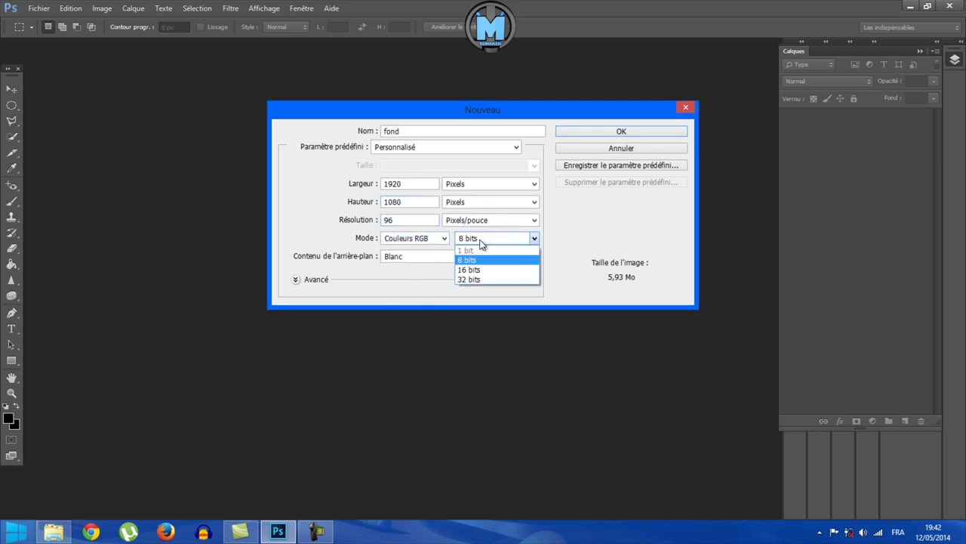
left_click(481, 249)
left_click(443, 257)
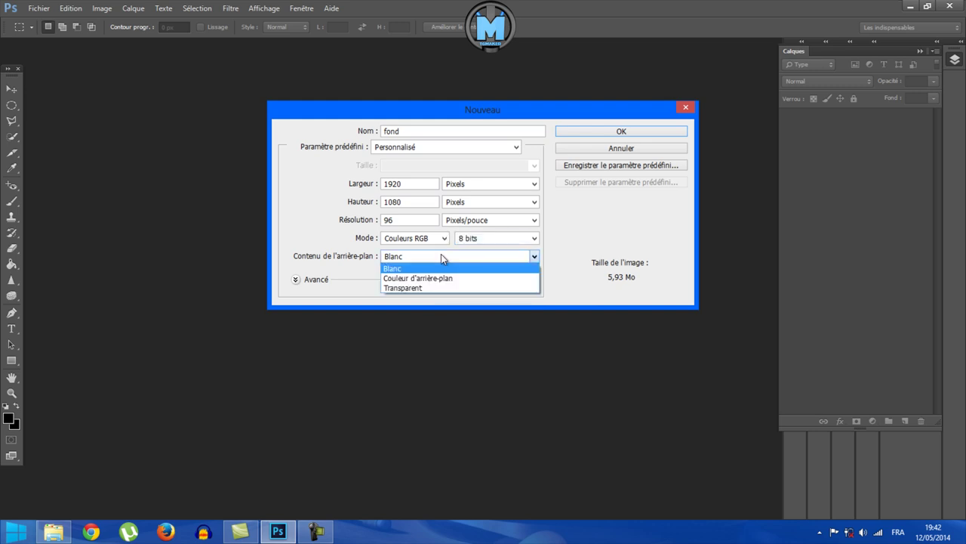
left_click(443, 255)
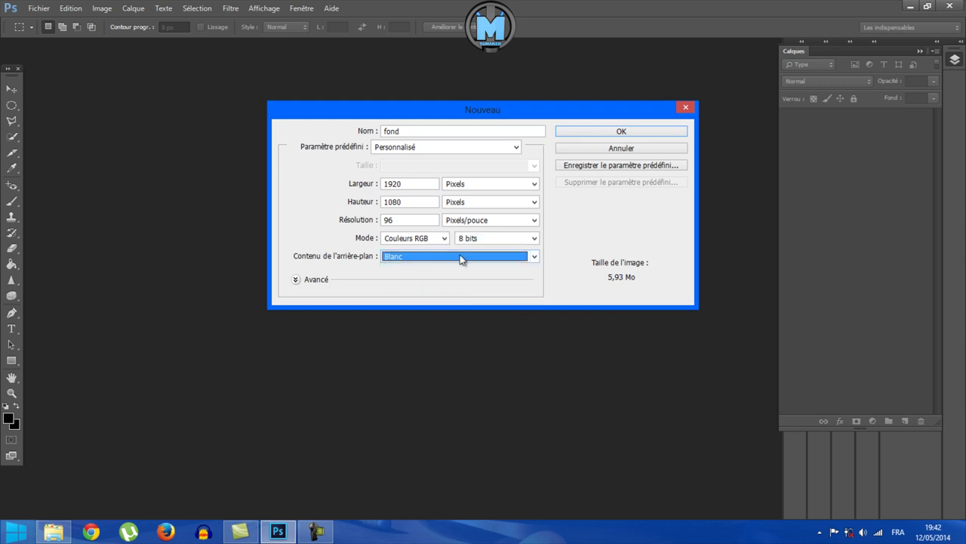
left_click(635, 132)
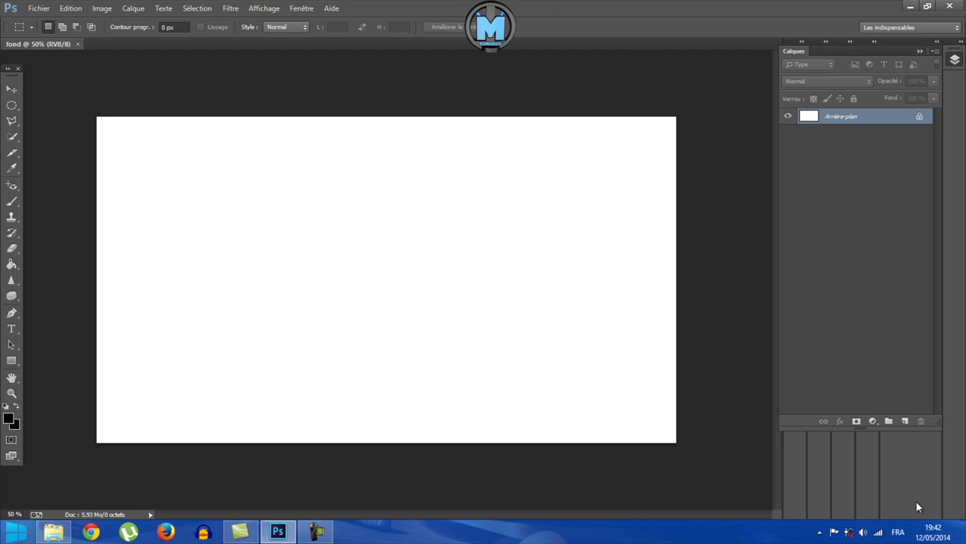
Add empty Calque 1, convert Arrière-plan into Calque 0, and open Calque 0's layer style.
left_click(907, 422)
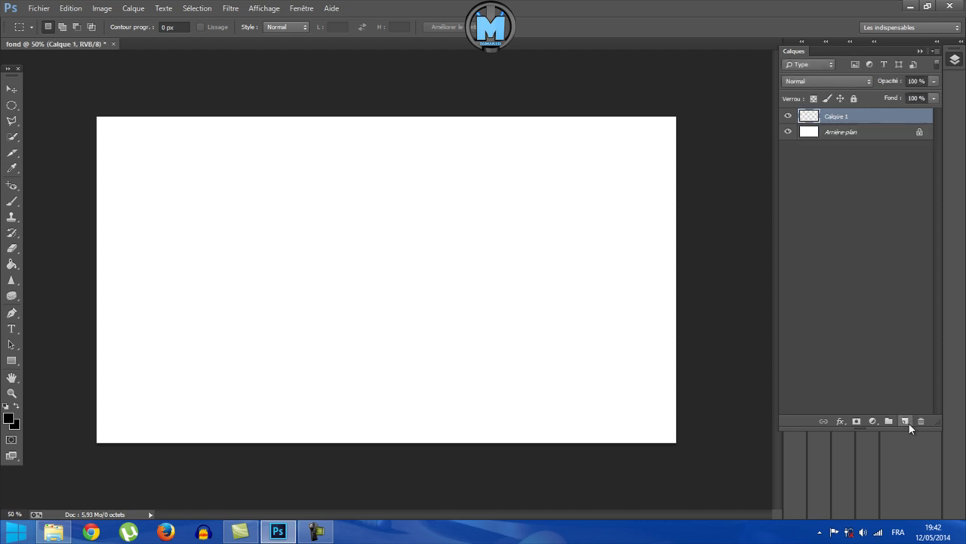
double_click(911, 132)
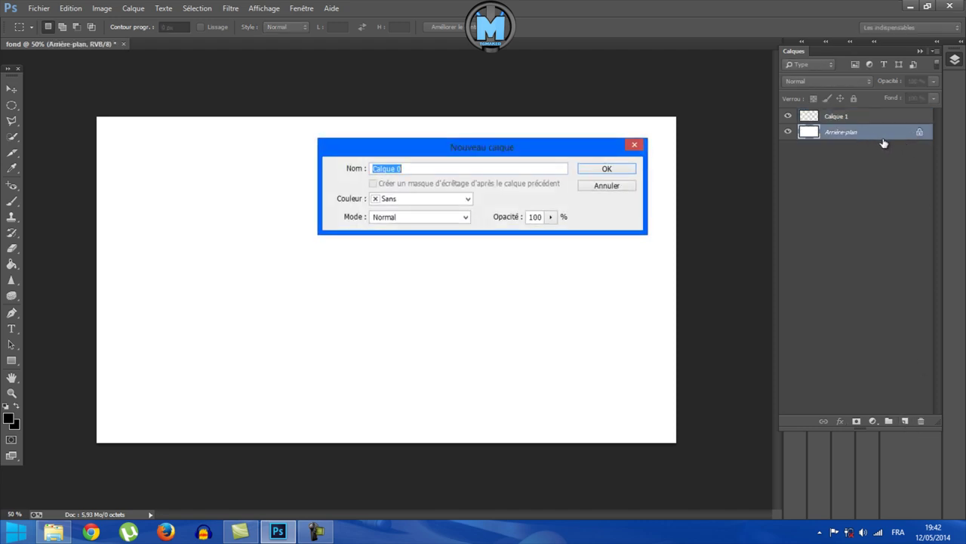
left_click(628, 172)
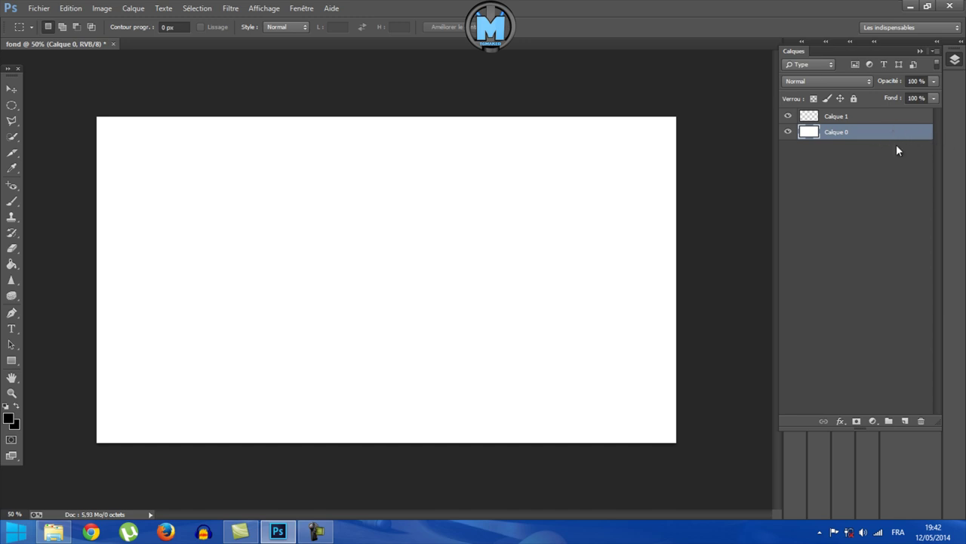
double_click(896, 139)
left_click_drag(588, 85, 639, 146)
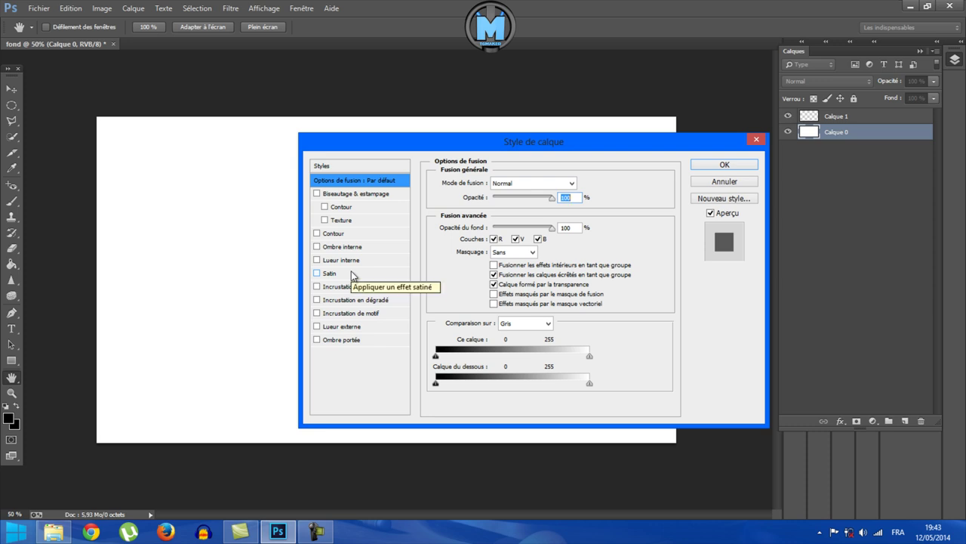
Give Calque 0 a colour overlay in blue 009cff.
left_click(317, 288)
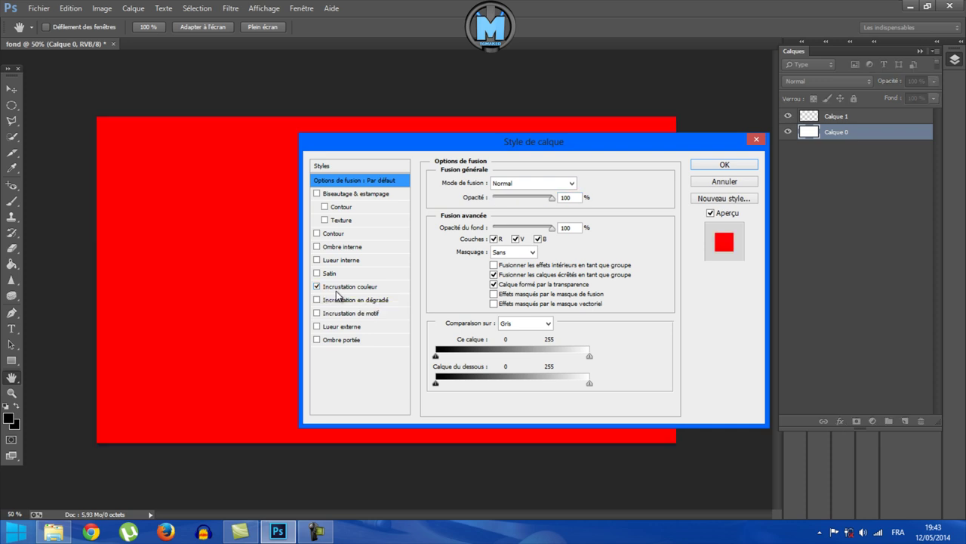
left_click(353, 289)
left_click(586, 183)
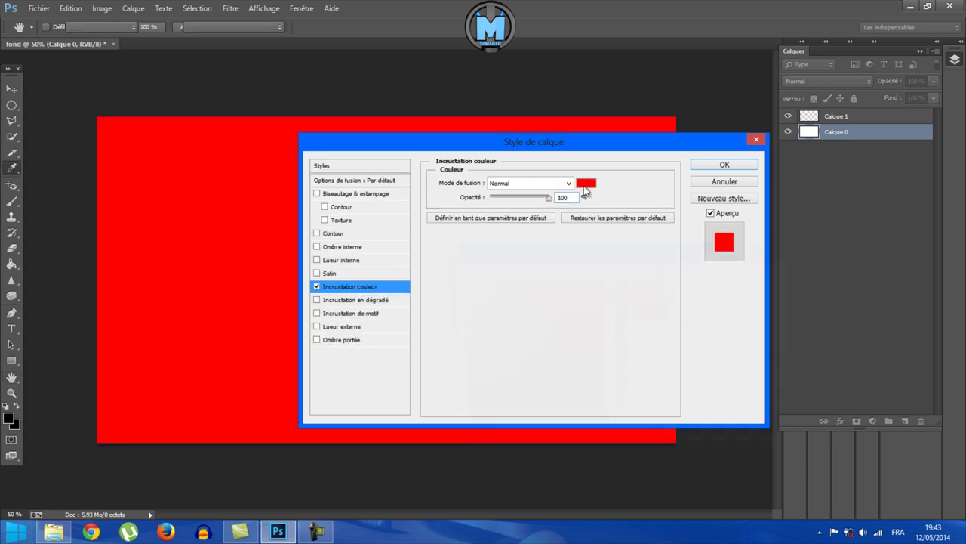
left_click(620, 347)
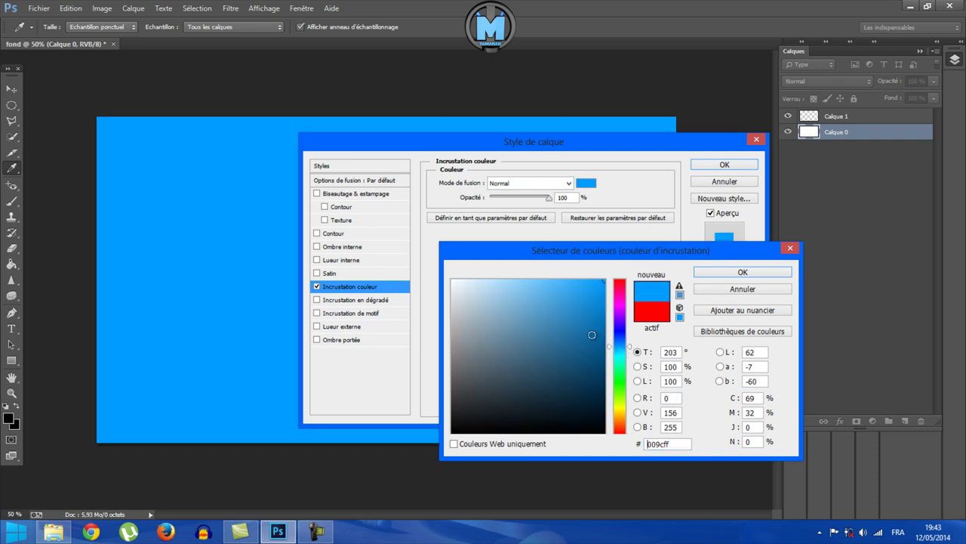
mouse_move(596, 325)
left_mouse_down()
mouse_move(565, 283)
mouse_move(604, 256)
left_mouse_up()
left_click(760, 274)
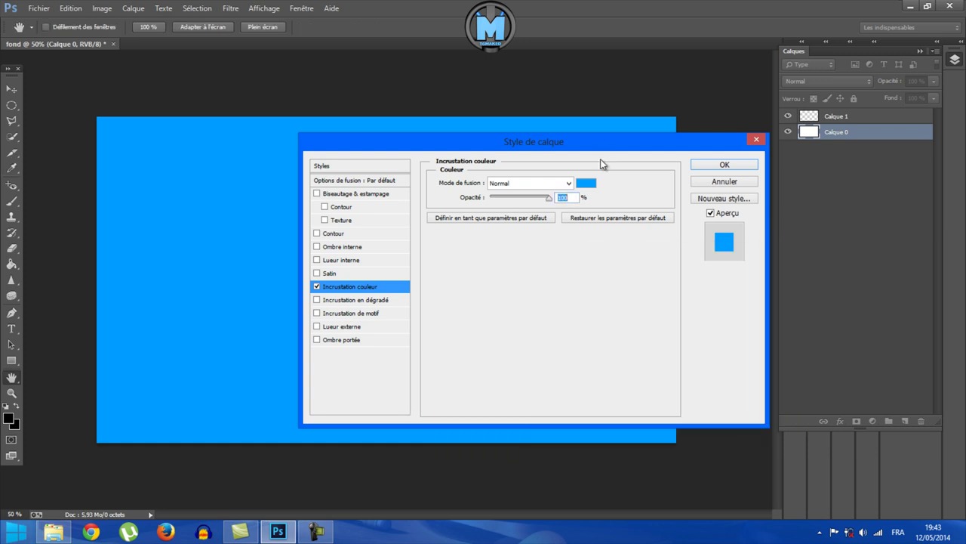
mouse_move(602, 160)
left_mouse_down()
mouse_move(523, 179)
mouse_move(712, 174)
left_mouse_up()
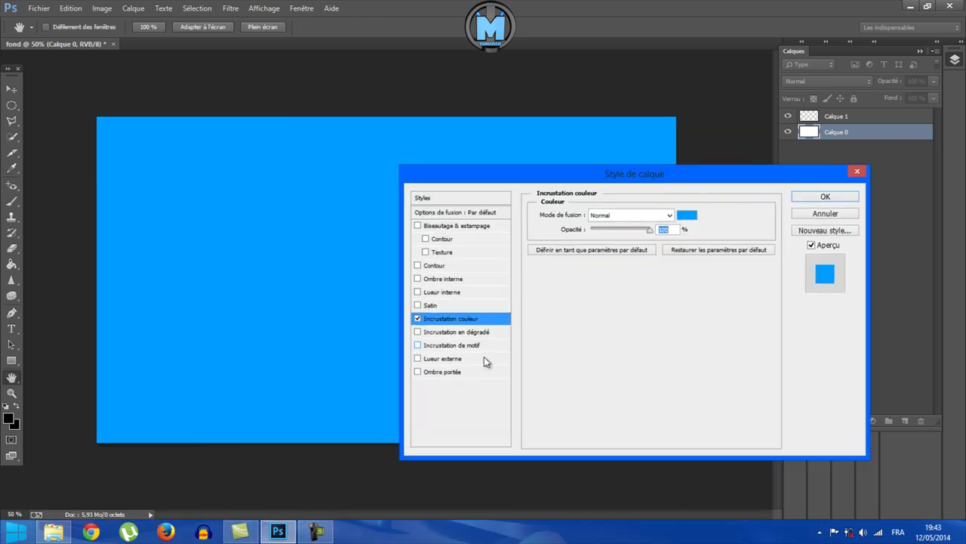
Add a gradient overlay, lower the colour overlay to 55% opacity, and enlarge the gradient scale.
left_click(419, 332)
left_click(464, 322)
left_click_drag(650, 229, 624, 233)
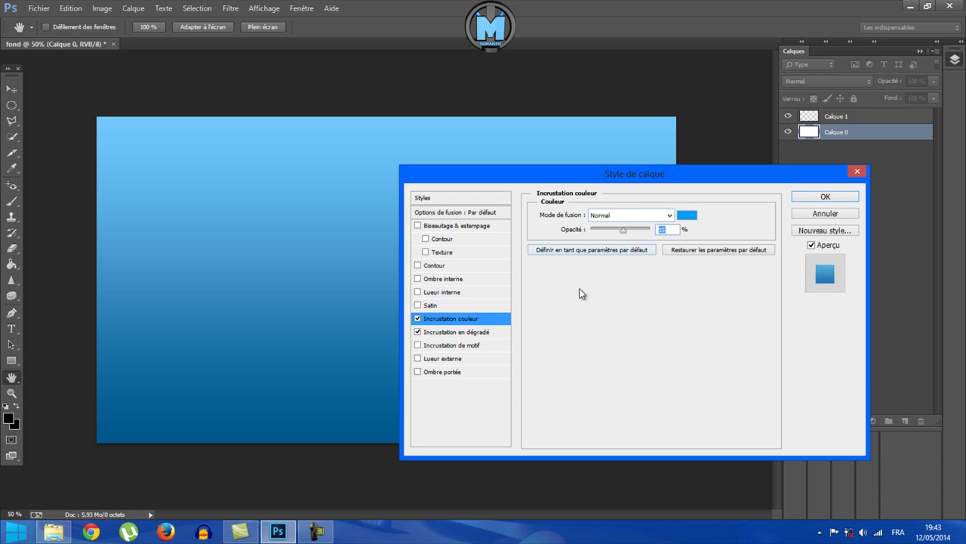
left_click(500, 333)
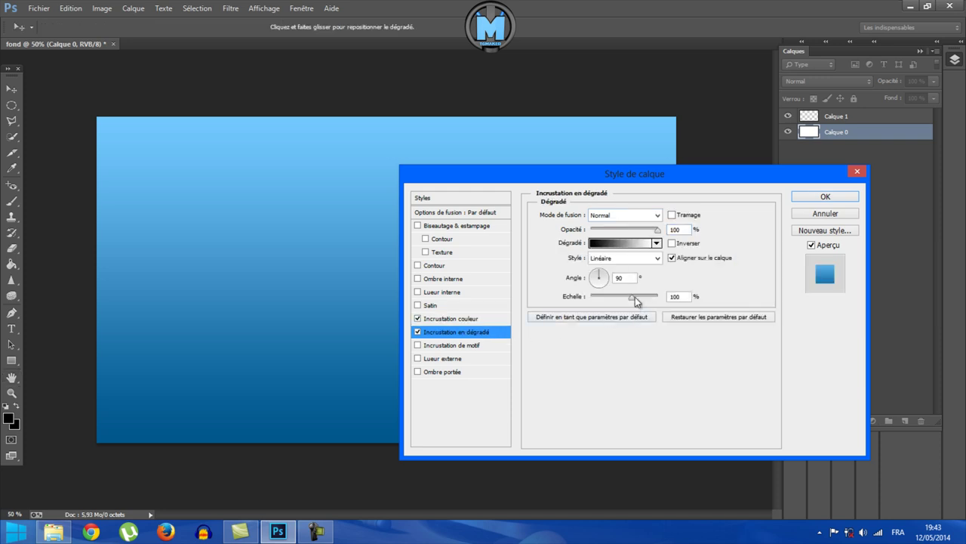
mouse_move(635, 303)
left_mouse_down()
mouse_move(674, 300)
mouse_move(641, 299)
left_mouse_up()
Apply the blue background styles, then draw a canvas-wide paragraph text box on Calque 1.
left_click(841, 199)
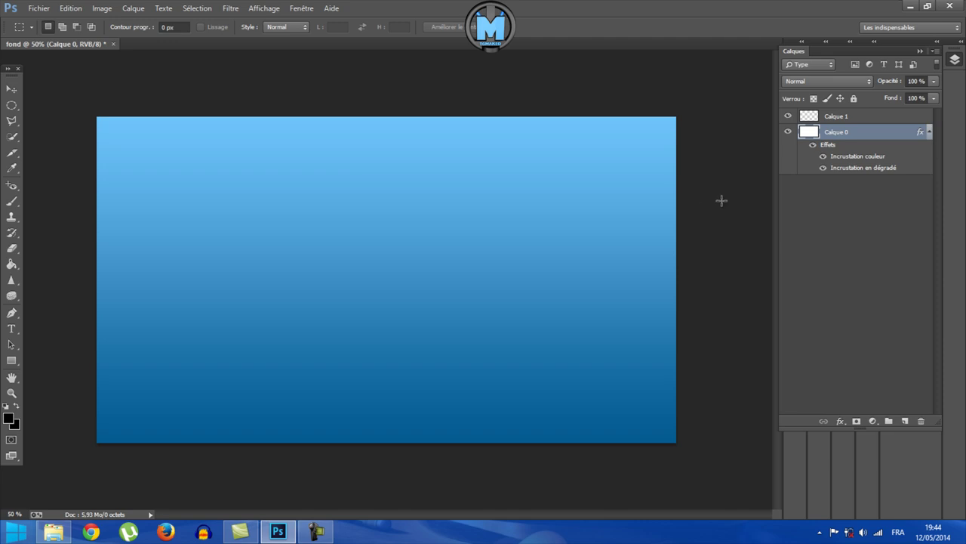
left_click(857, 118)
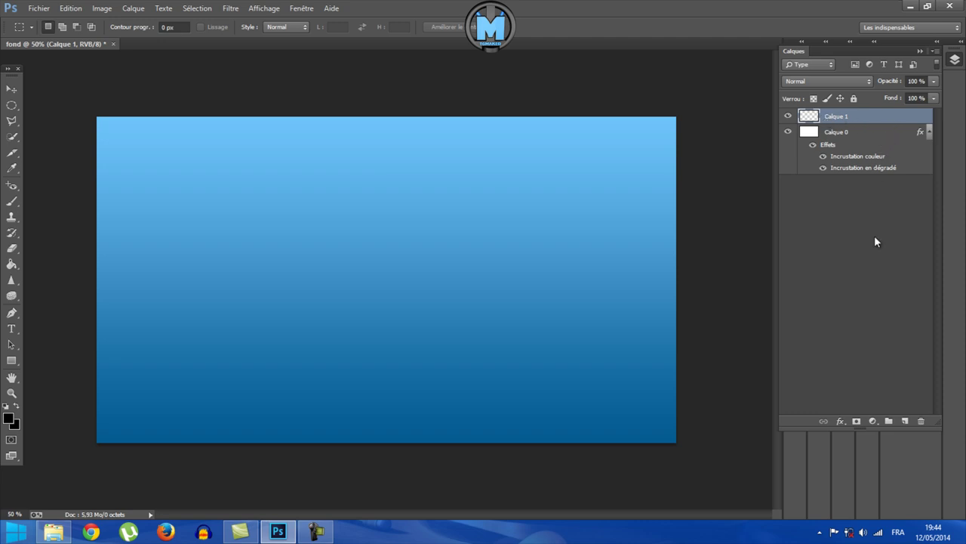
left_click(13, 328)
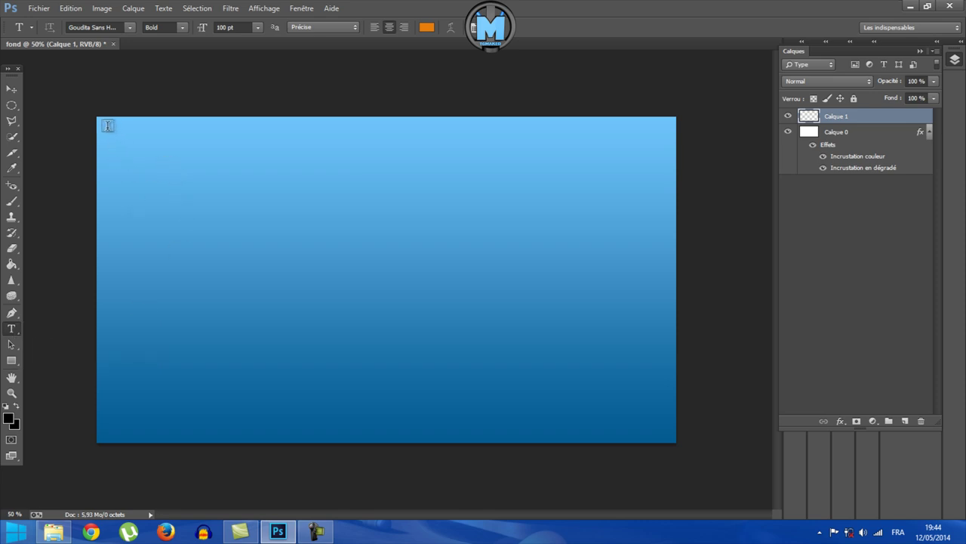
left_click_drag(103, 125, 668, 425)
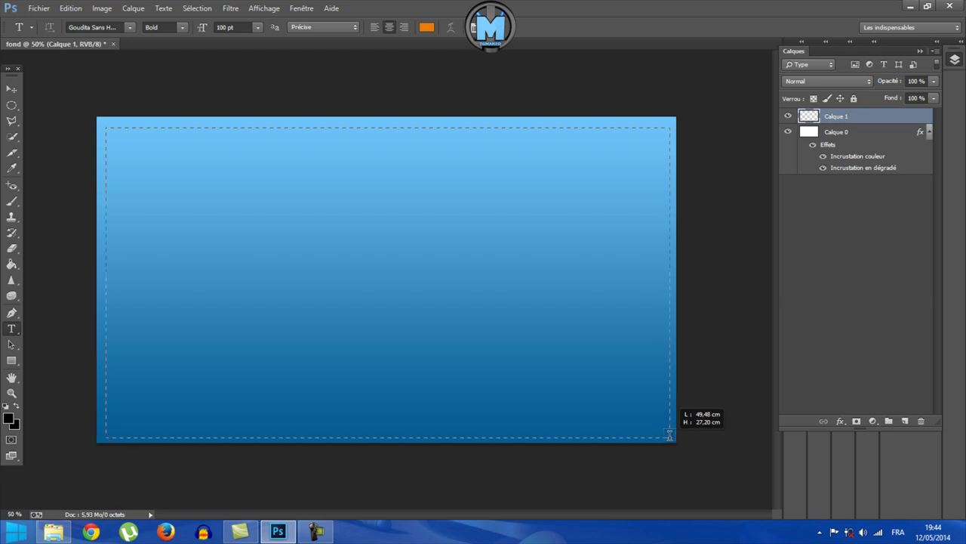
key("Escape")
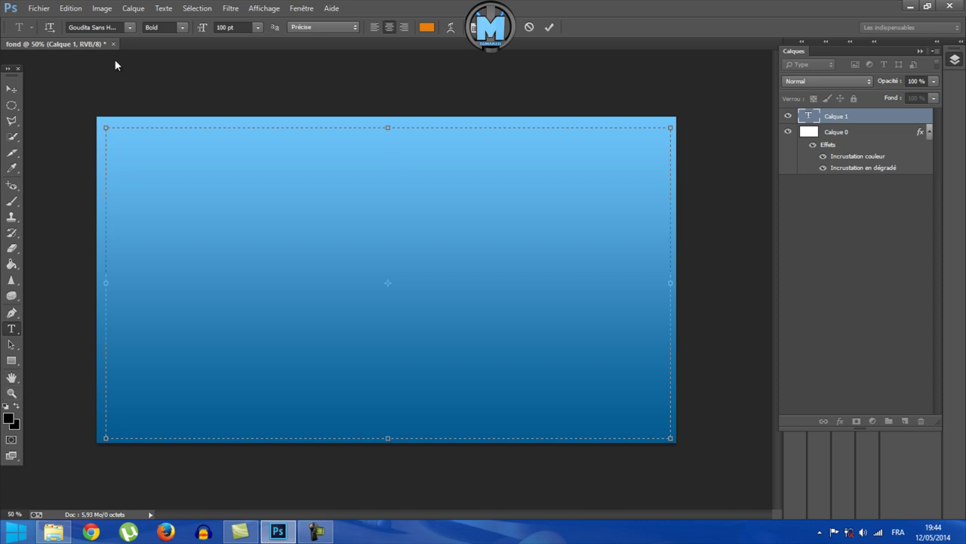
left_click(130, 28)
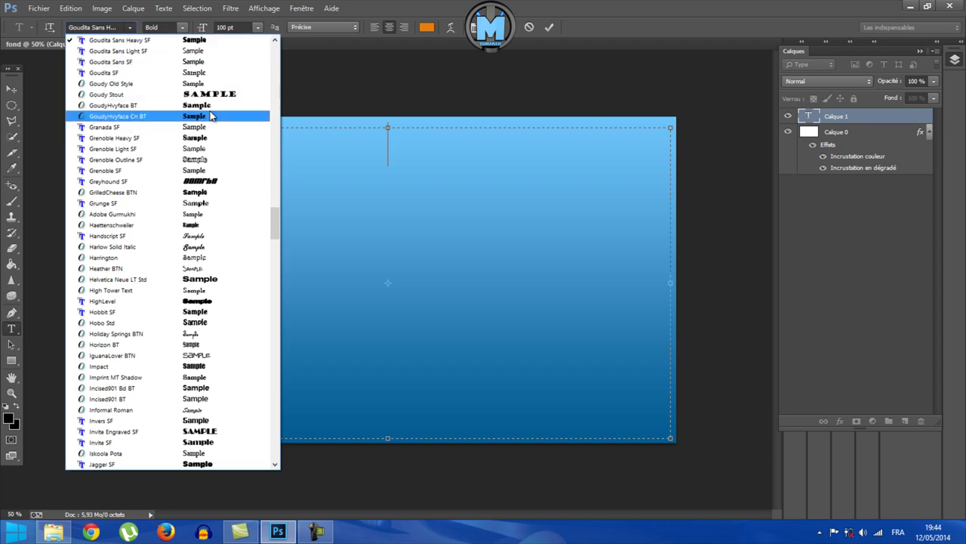
Scroll the font list and choose Bolts SF Regular as the title typeface.
scroll(276, 244, "down", 4)
left_click_drag(275, 244, 286, 117)
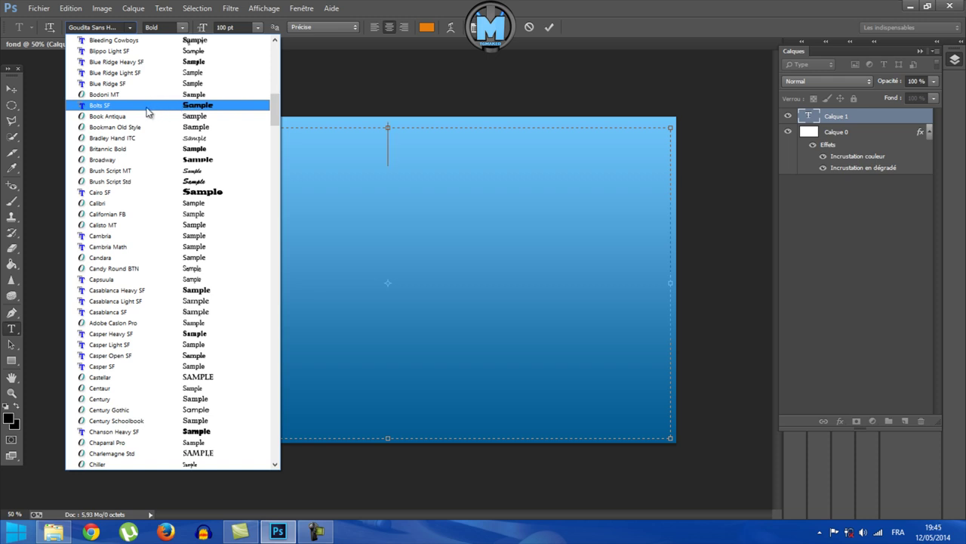
left_click(239, 107)
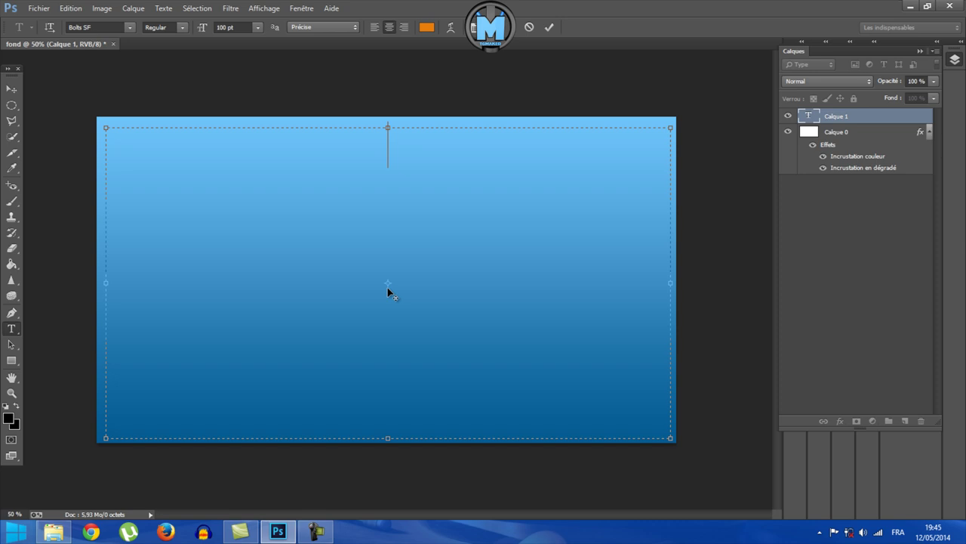
Clear stray letters and type the title's opening 'CRÉ', correcting typos along the way.
type("h")
key("BackSpace")
type("GG")
key("Escape")
type("COMM")
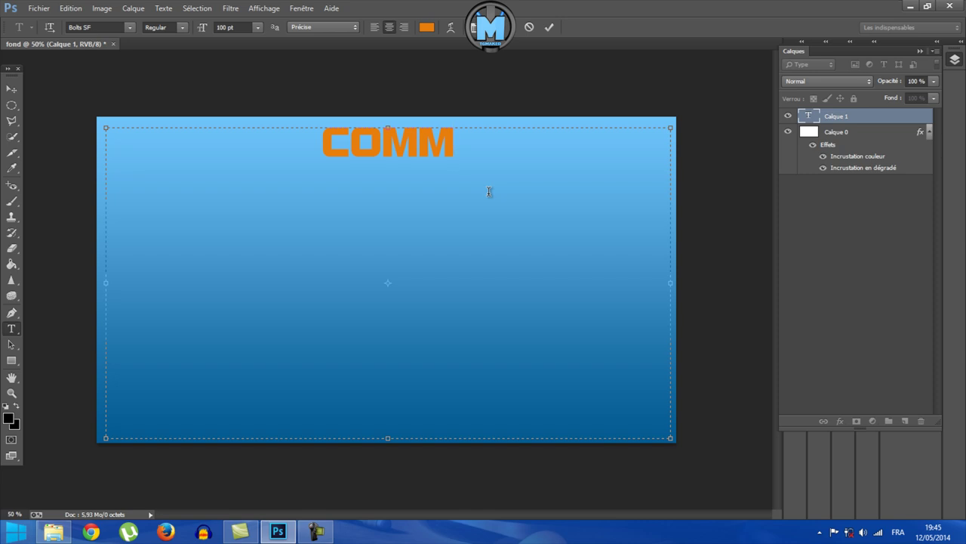
key("BackSpace")
key("BackSpace")
key("BackSpace")
key("BackSpace")
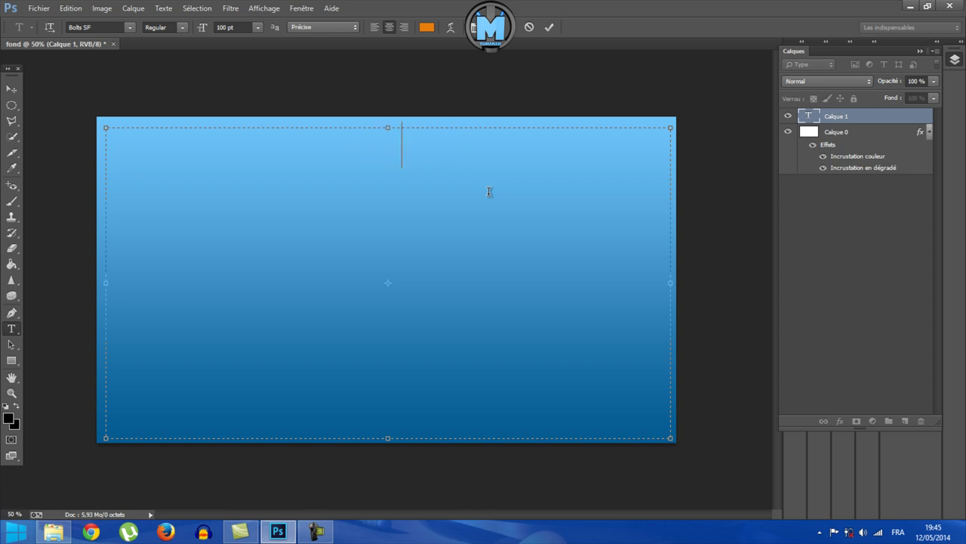
type("CR2ER")
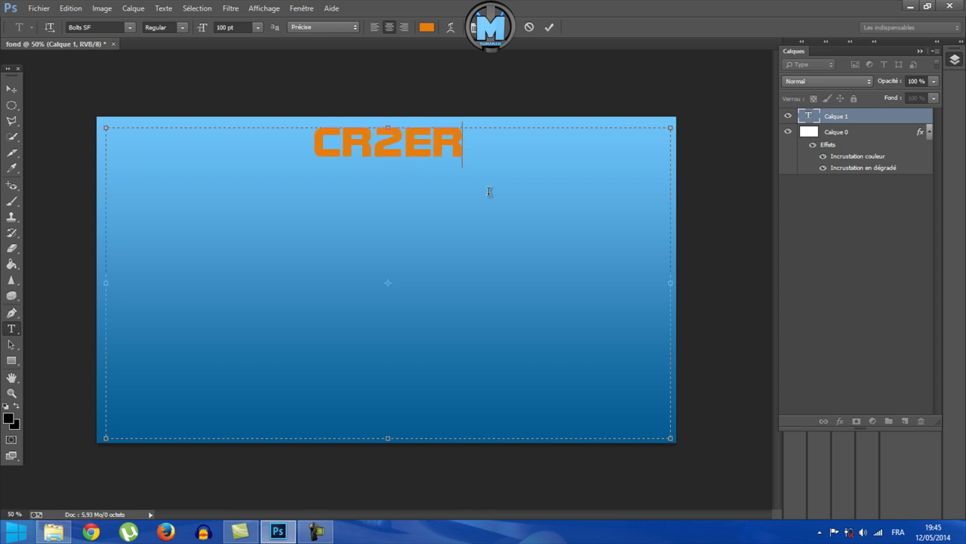
key("BackSpace")
key("BackSpace")
key("BackSpace")
key("BackSpace")
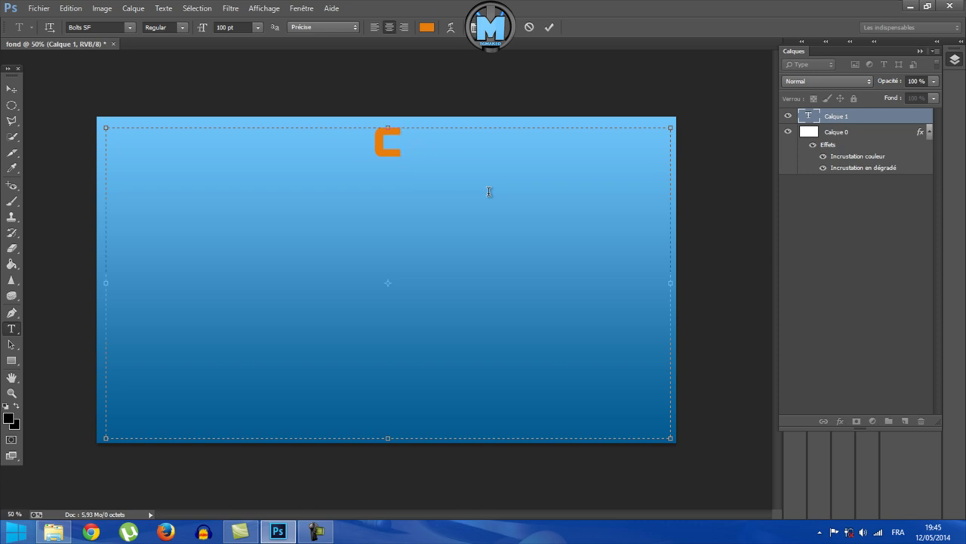
type("É")
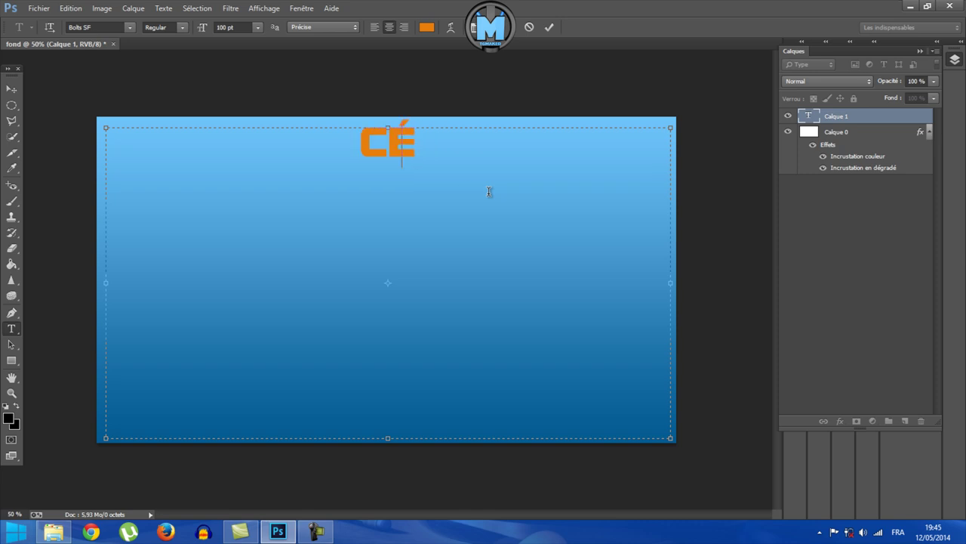
key("BackSpace")
type("C")
key("BackSpace")
type("RX")
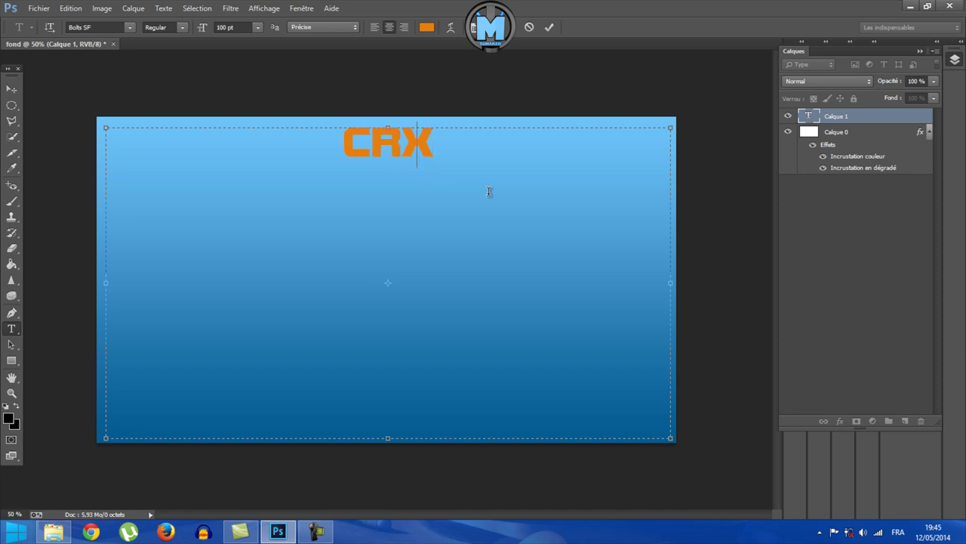
key("BackSpace")
type("É")
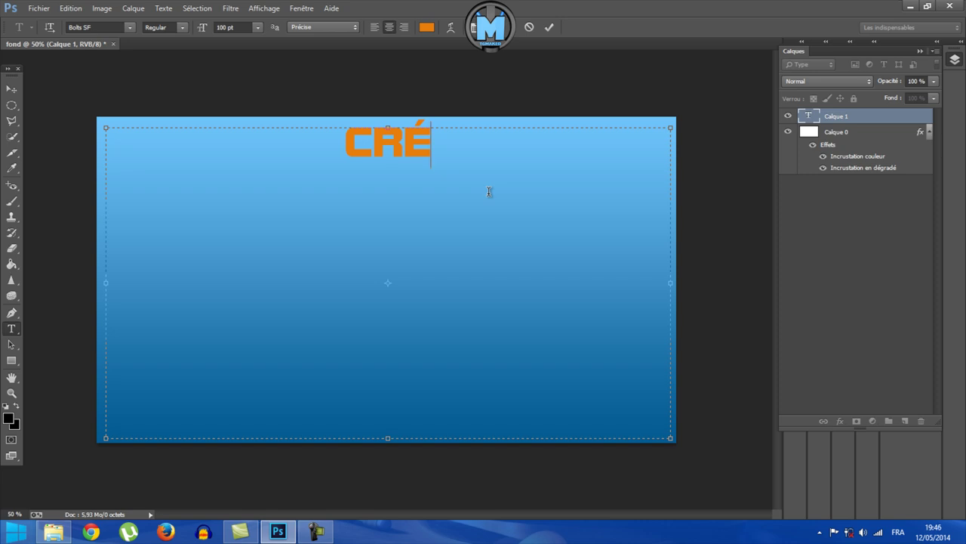
Finish the title as CRÉER / UNE BELLE / MINIATURE on three lines.
type("ER")
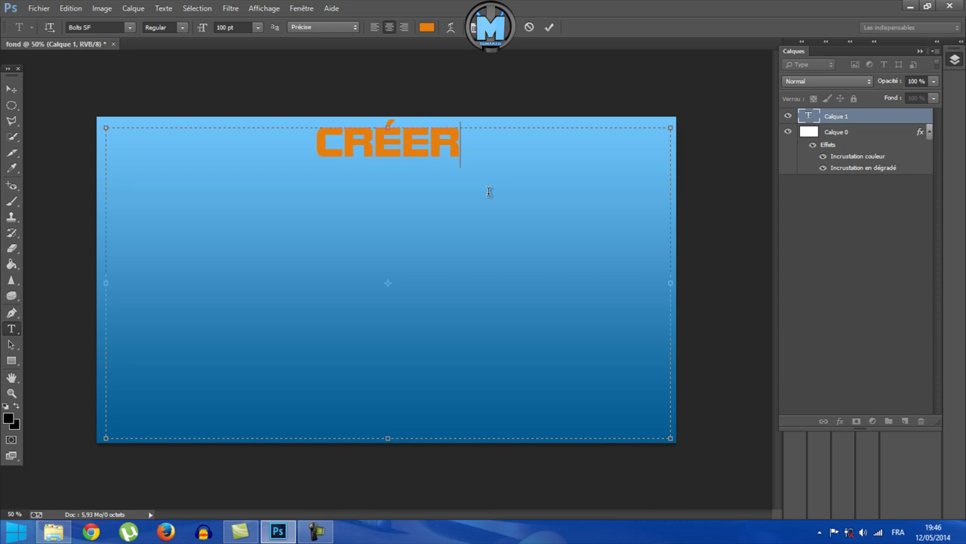
type(" UN")
type("E BELLE M")
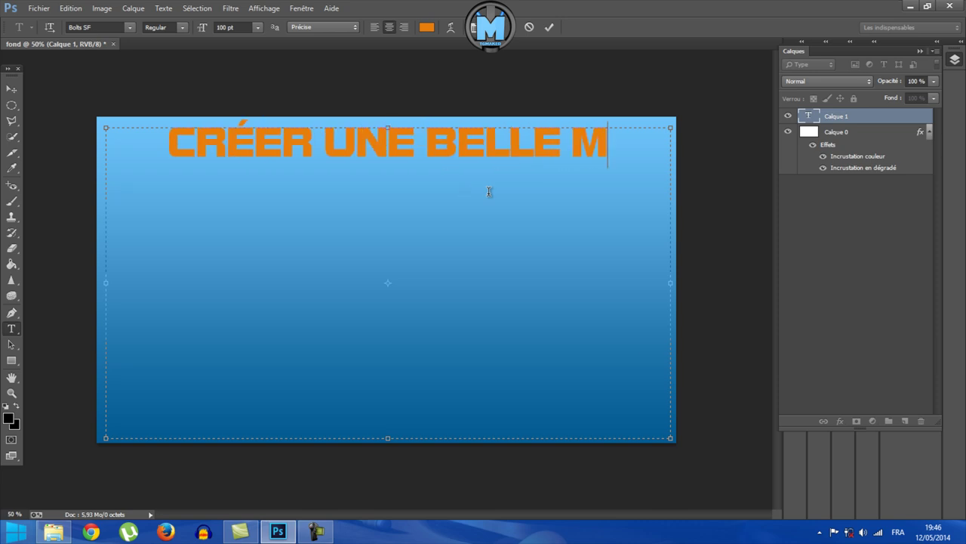
key("BackSpace")
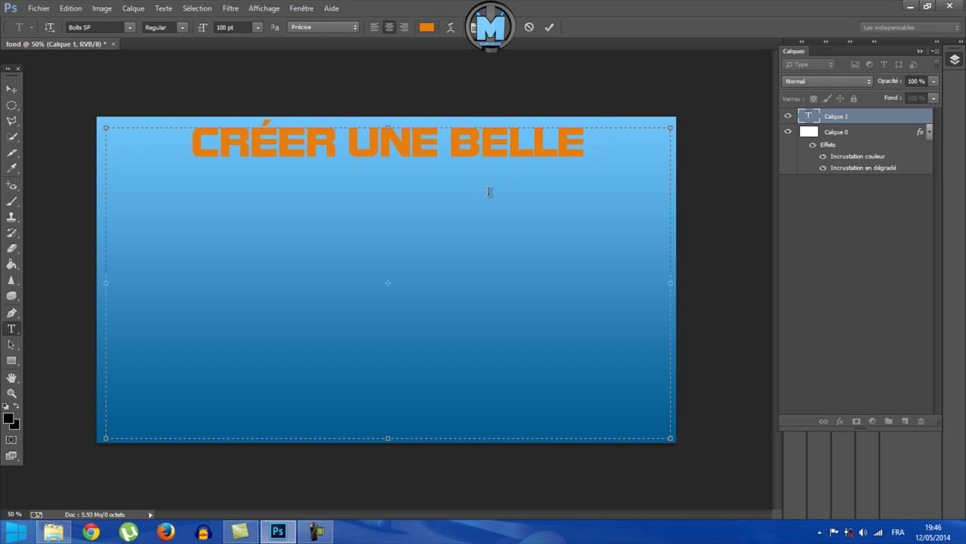
left_click(333, 151)
key("Return")
left_click(539, 198)
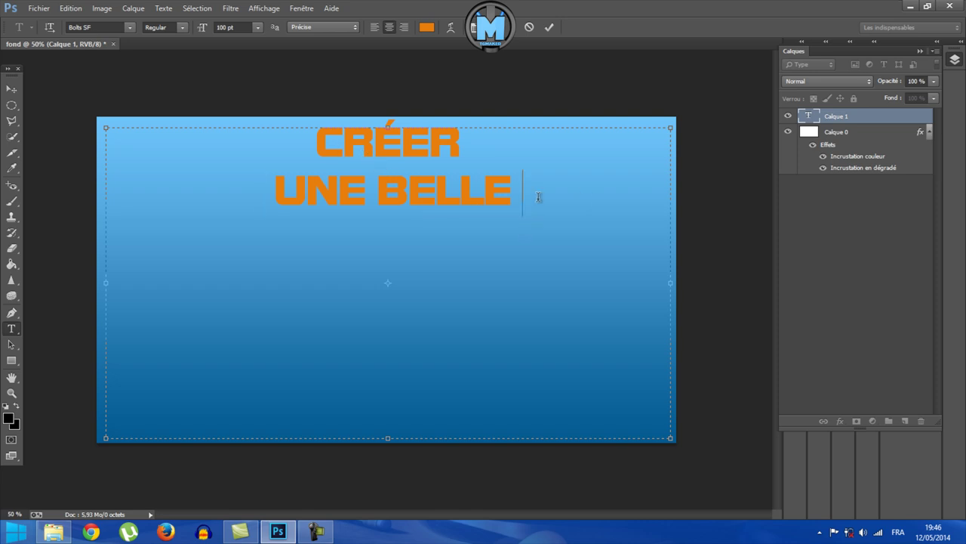
left_click_drag(538, 198, 268, 131)
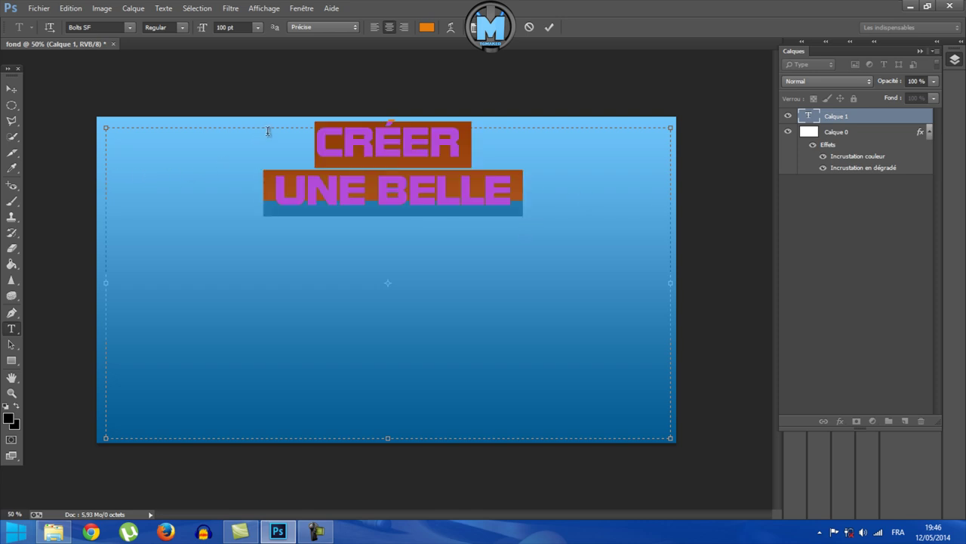
left_click(578, 202)
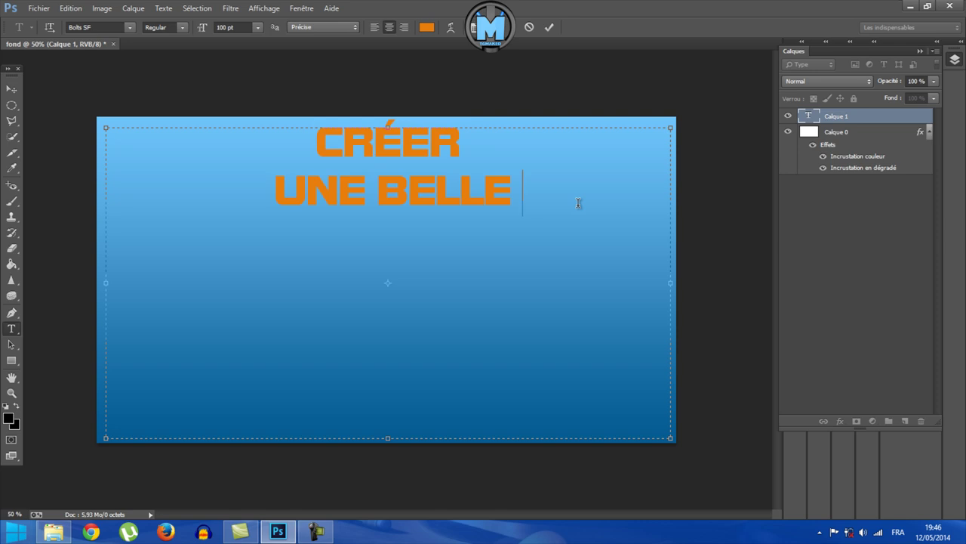
key("Return")
type("UN")
type(" TU")
Set all three title lines to 200 pt, commit the text, and nudge it down.
left_click(256, 27)
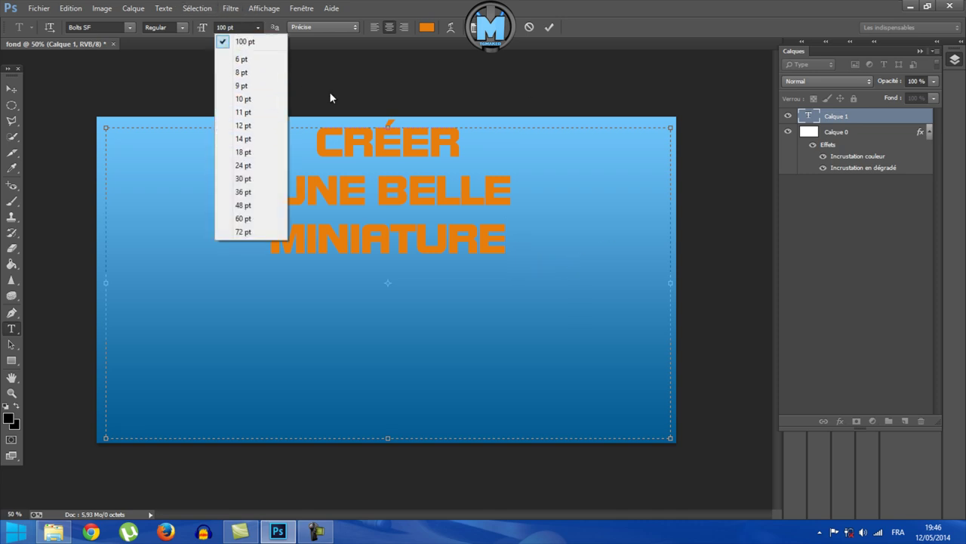
key("Escape")
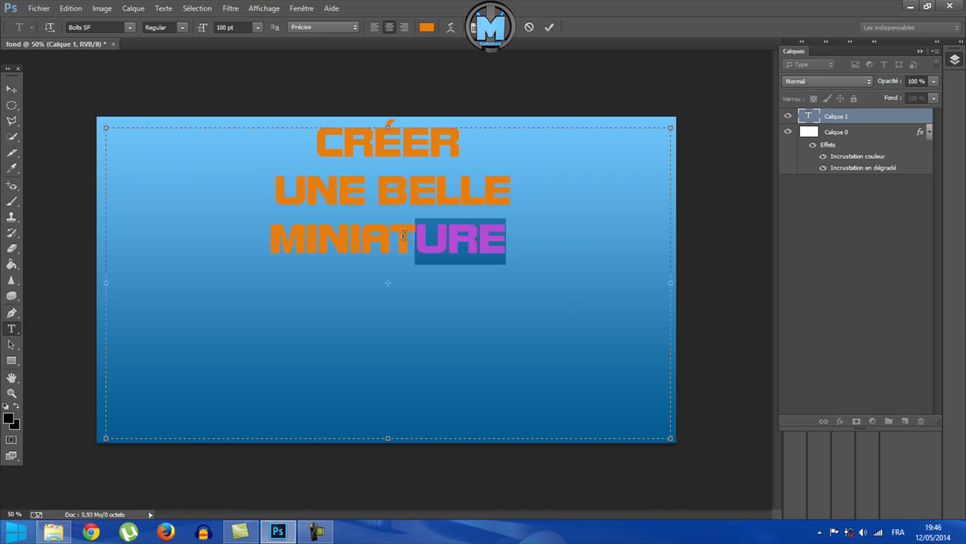
left_click_drag(522, 256, 264, 188)
left_click_drag(195, 122, 194, 121)
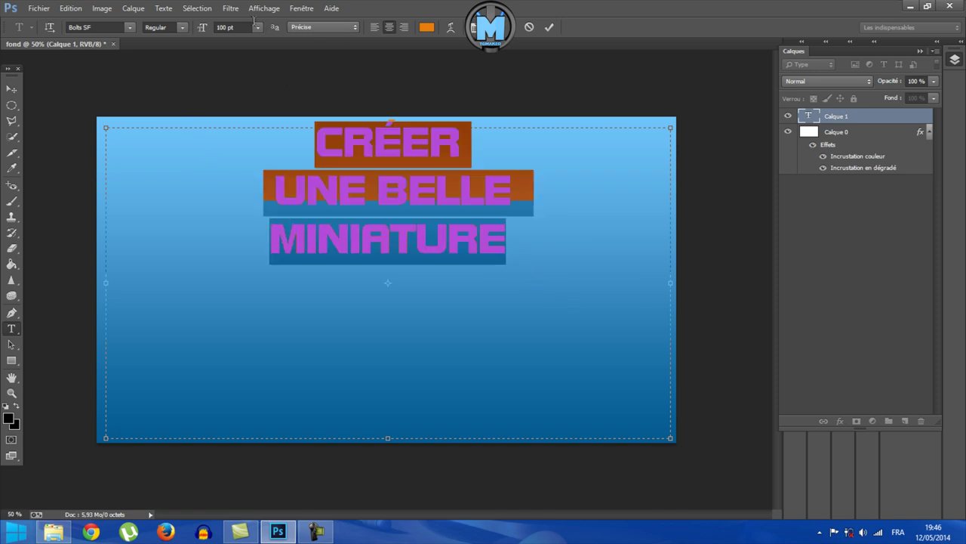
double_click(228, 28)
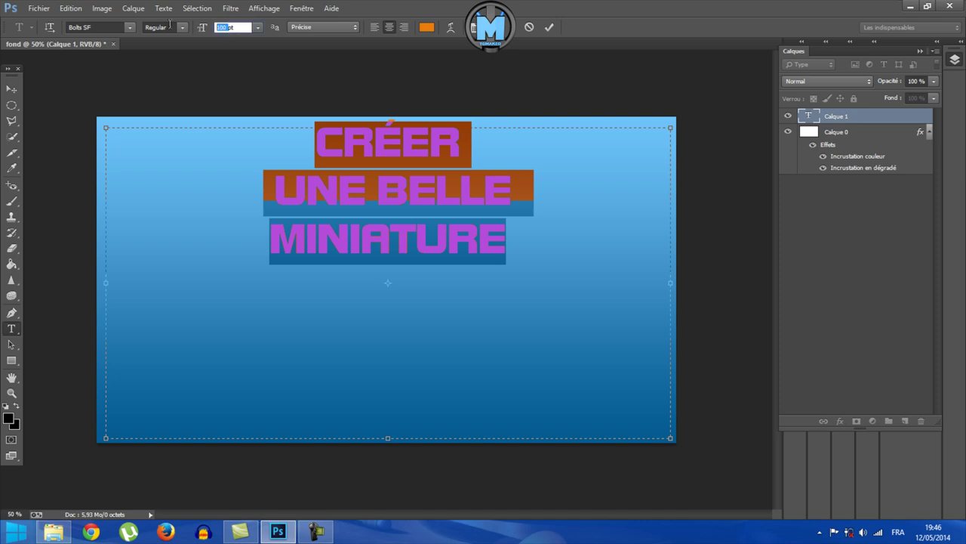
type("200")
key("Return")
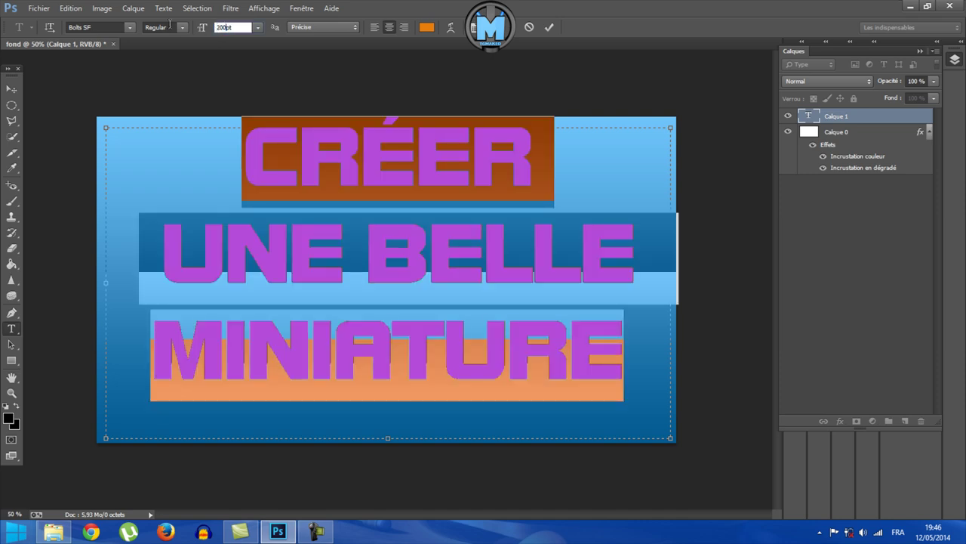
left_click(553, 27)
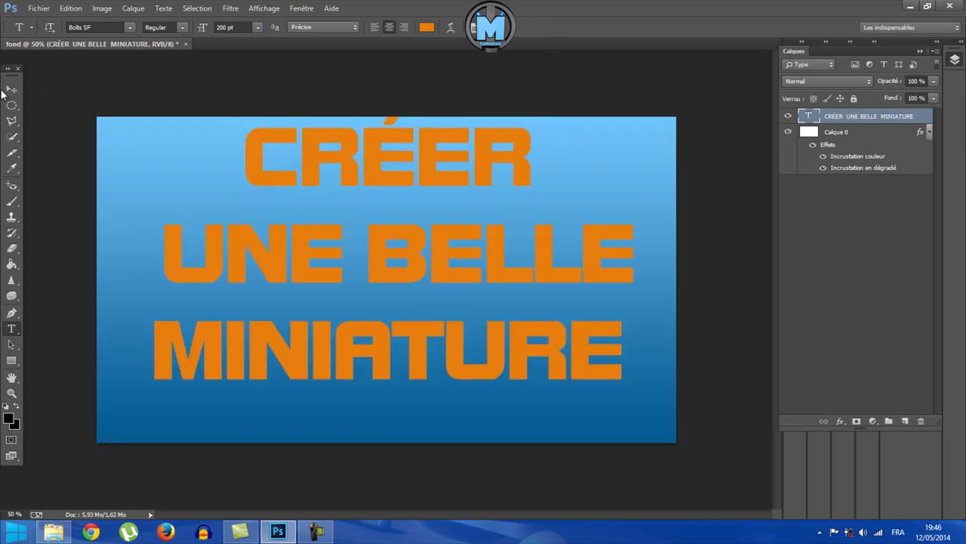
left_click(11, 89)
left_click_drag(228, 169, 228, 189)
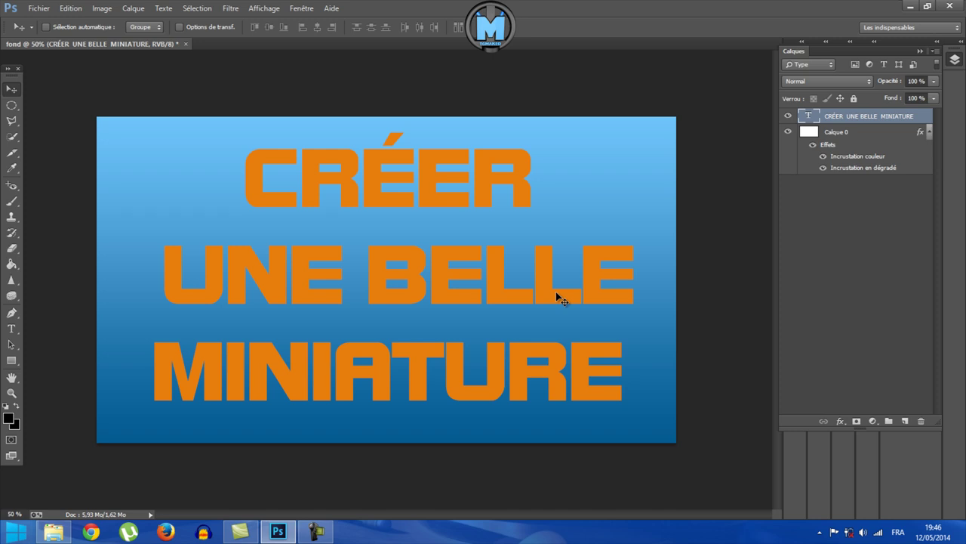
Open the title's layer style and turn on a Contour stroke.
double_click(928, 122)
left_click_drag(586, 178, 773, 139)
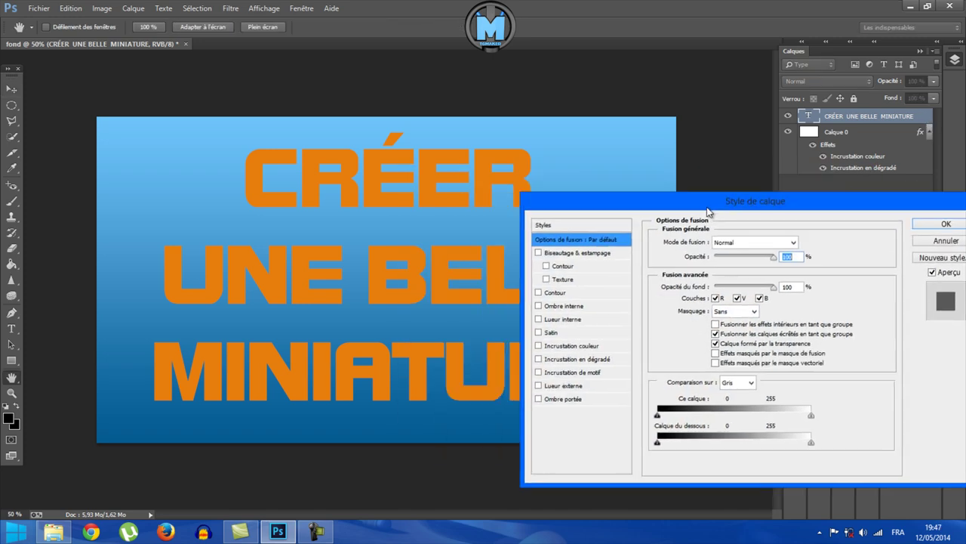
left_click(605, 186)
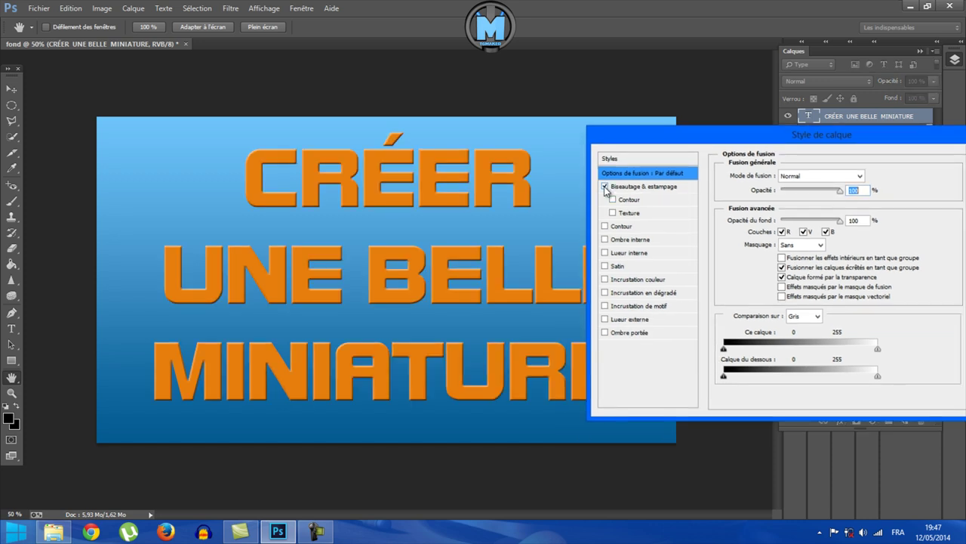
left_click(605, 187)
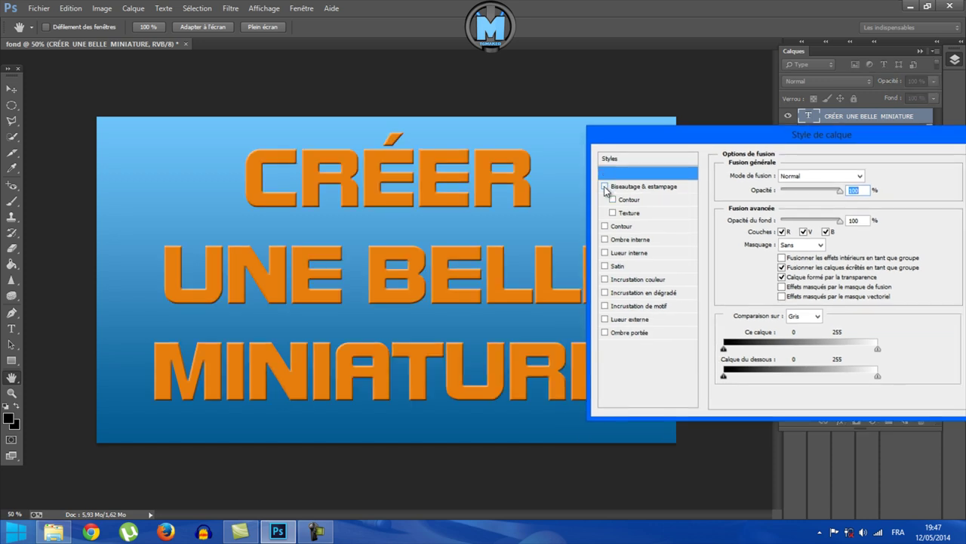
left_click(604, 240)
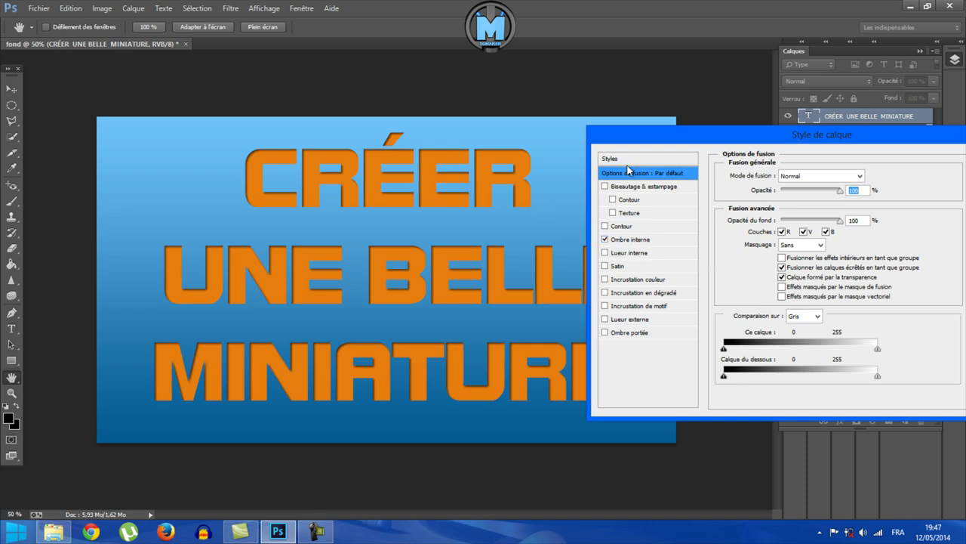
left_click(605, 240)
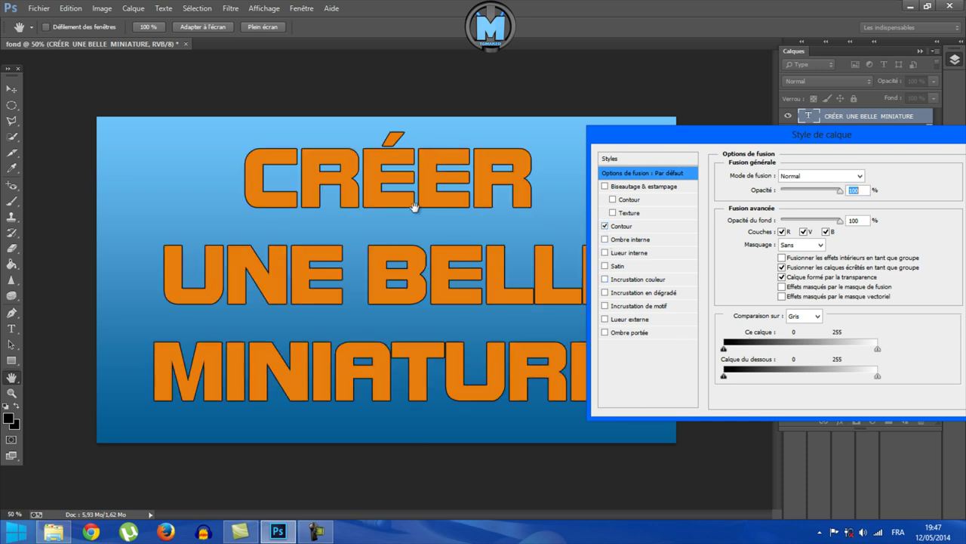
Keep the stroke position Extérieur and increase its Taille for a thick outline.
left_click(642, 225)
left_click(824, 190)
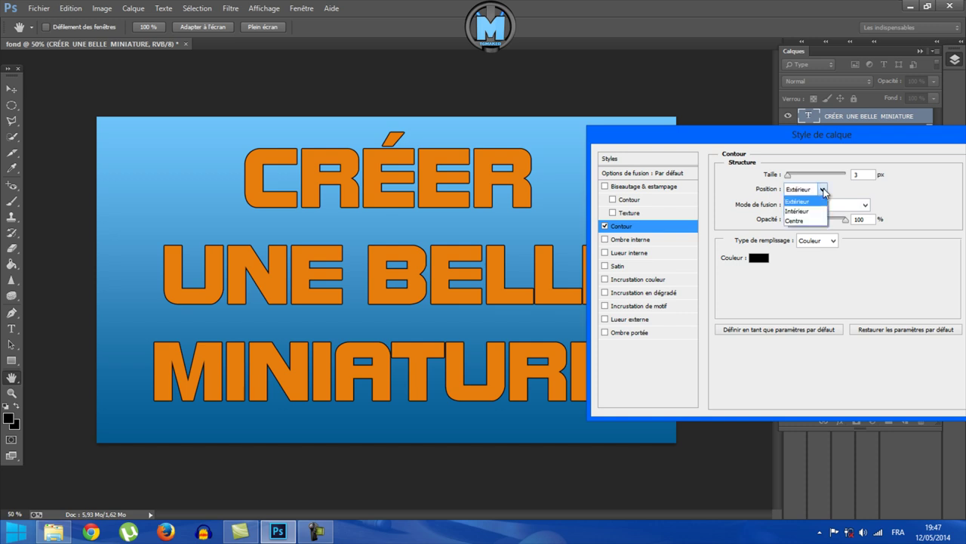
left_click(647, 236)
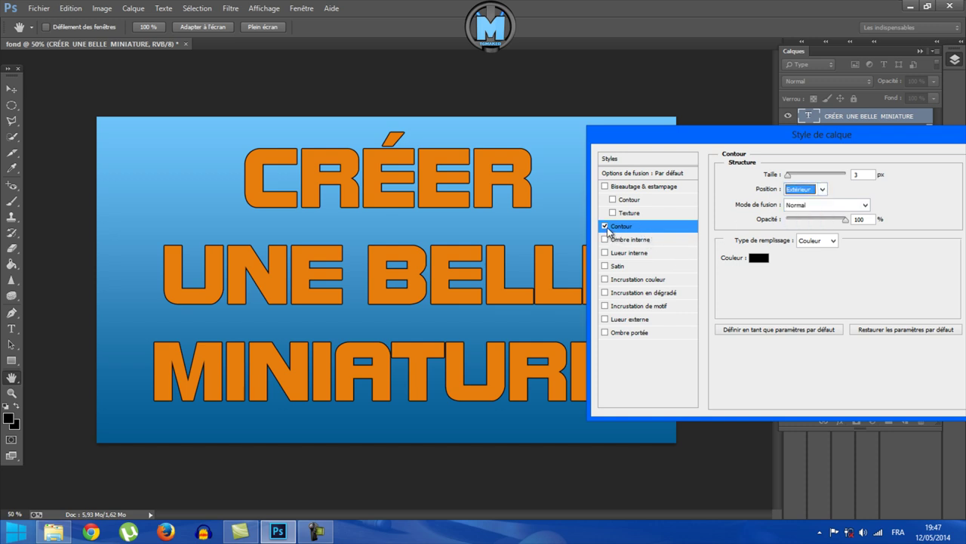
left_click(822, 190)
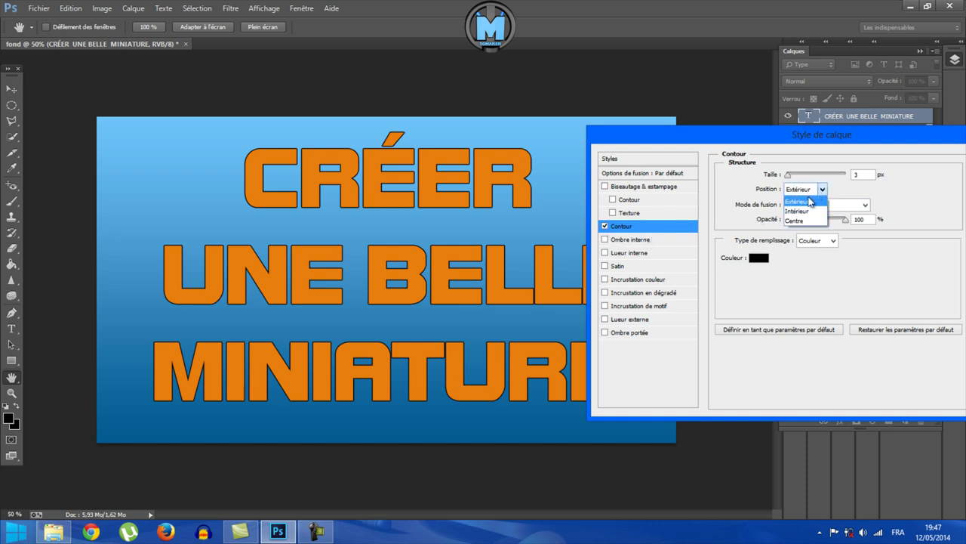
left_click(868, 185)
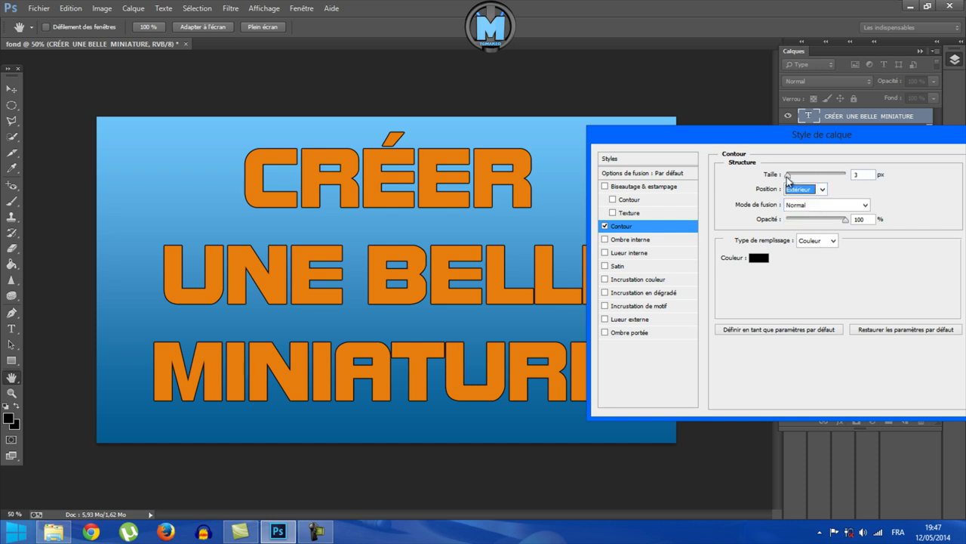
left_click_drag(789, 173, 790, 187)
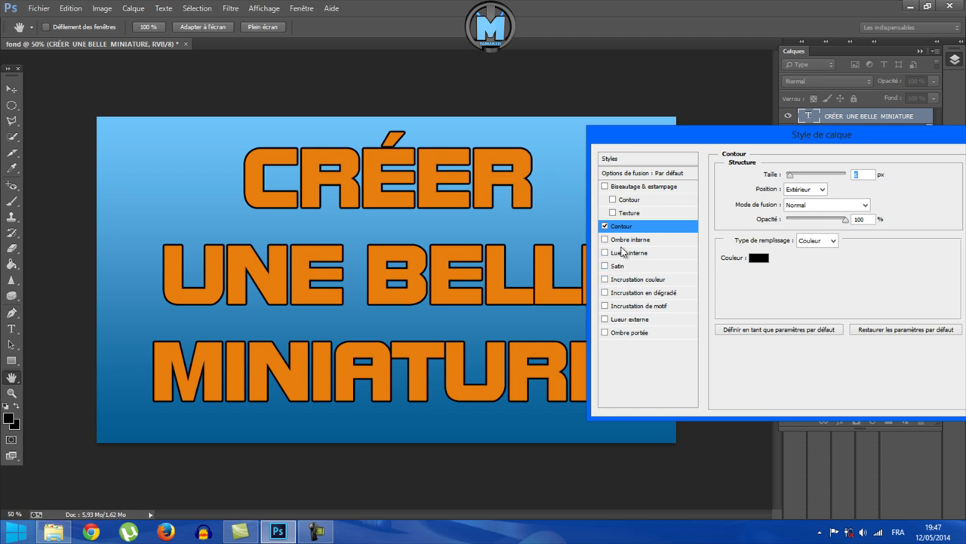
Add a Produit drop shadow at 100% opacity, distance 0, 18% spread, 16 px size.
left_click(626, 332)
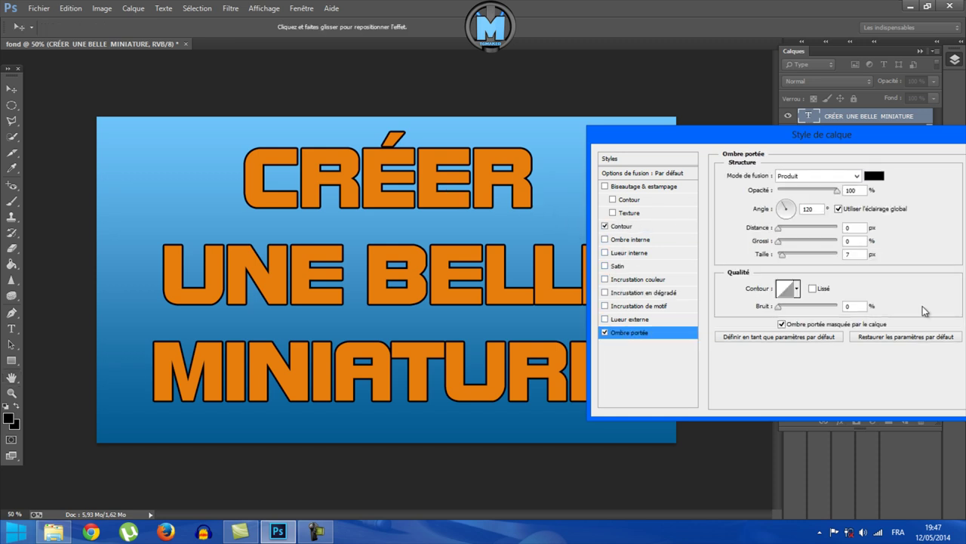
left_click(785, 242)
mouse_move(785, 244)
left_mouse_down()
mouse_move(805, 259)
mouse_move(791, 259)
mouse_move(787, 272)
left_mouse_up()
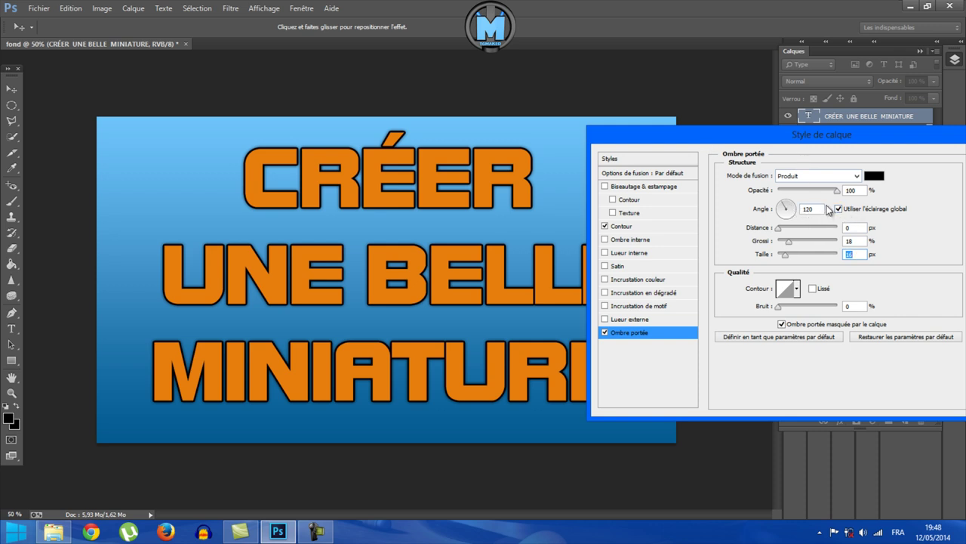
left_click(835, 178)
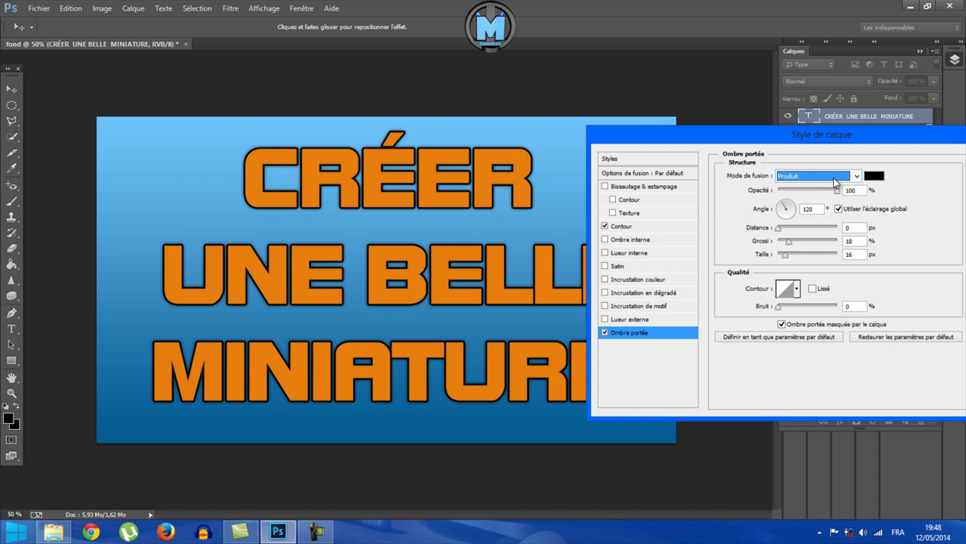
left_click(604, 319)
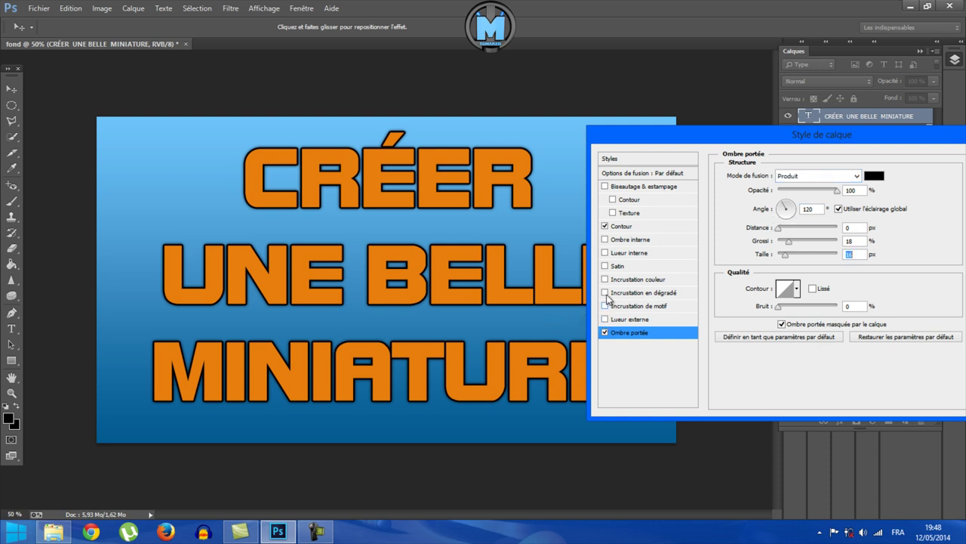
Enable a colour overlay on the title and try several hues in its colour picker.
left_click(605, 280)
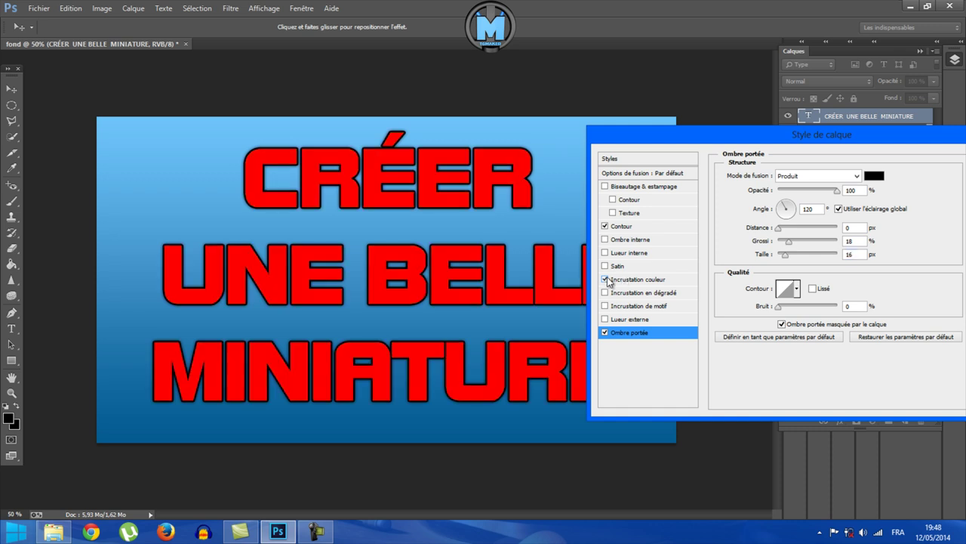
left_click(621, 281)
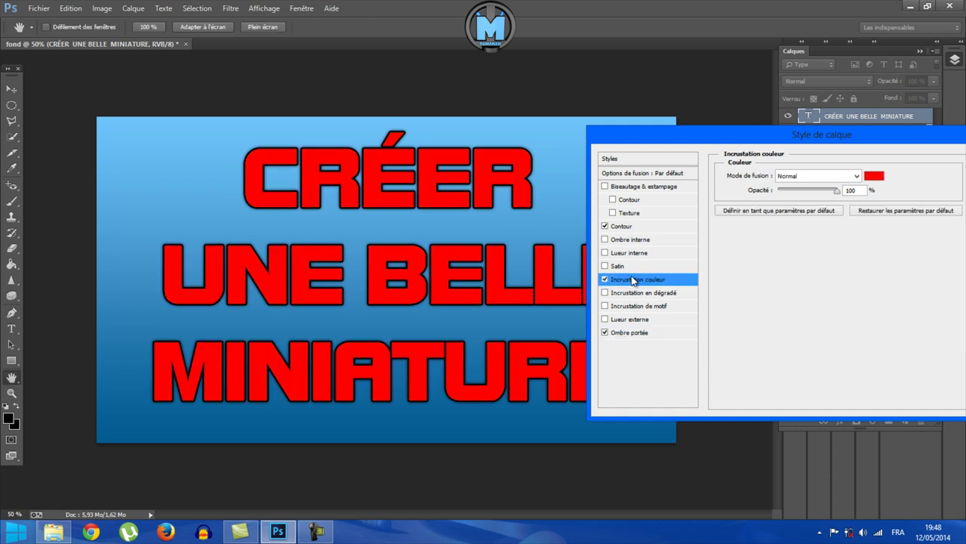
left_click(877, 181)
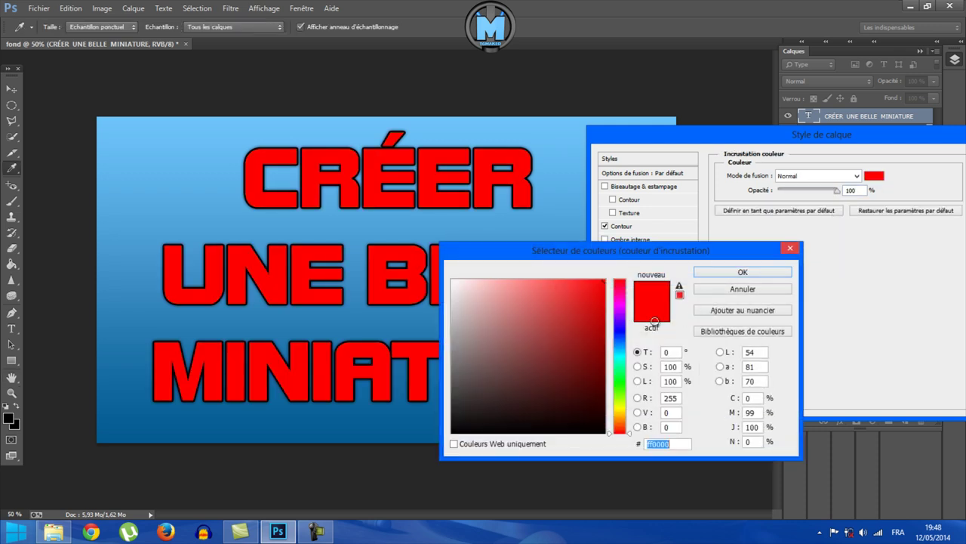
left_click_drag(619, 286, 623, 405)
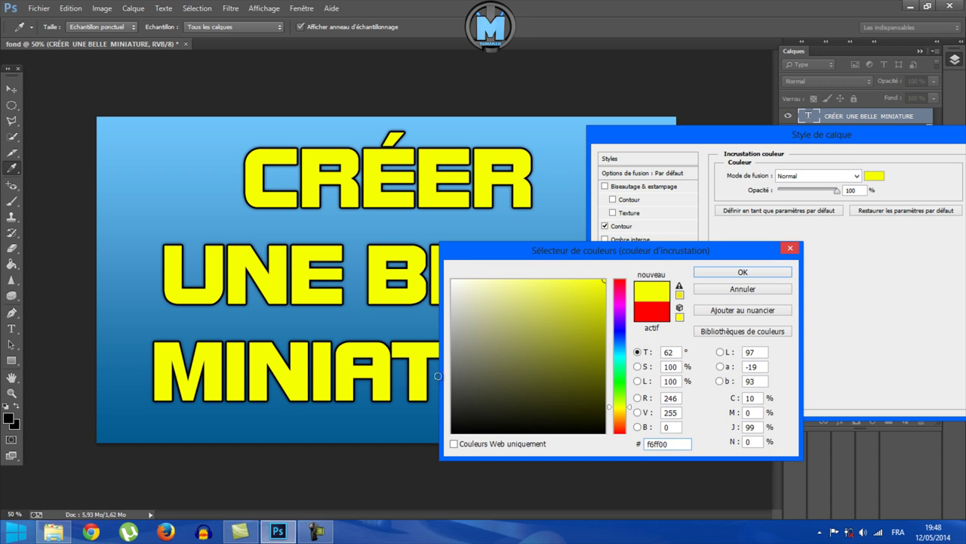
left_click(583, 298)
left_click(601, 282)
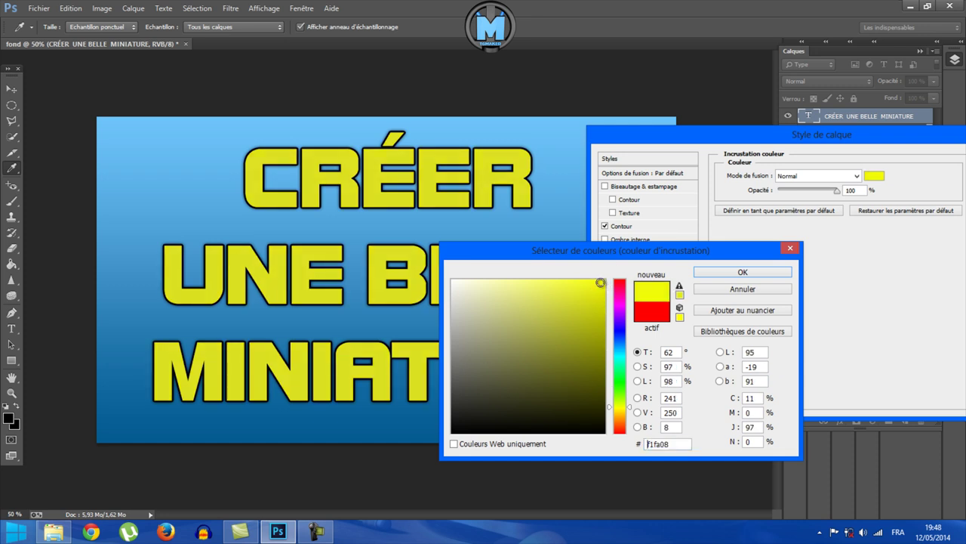
left_click_drag(610, 259, 404, 453)
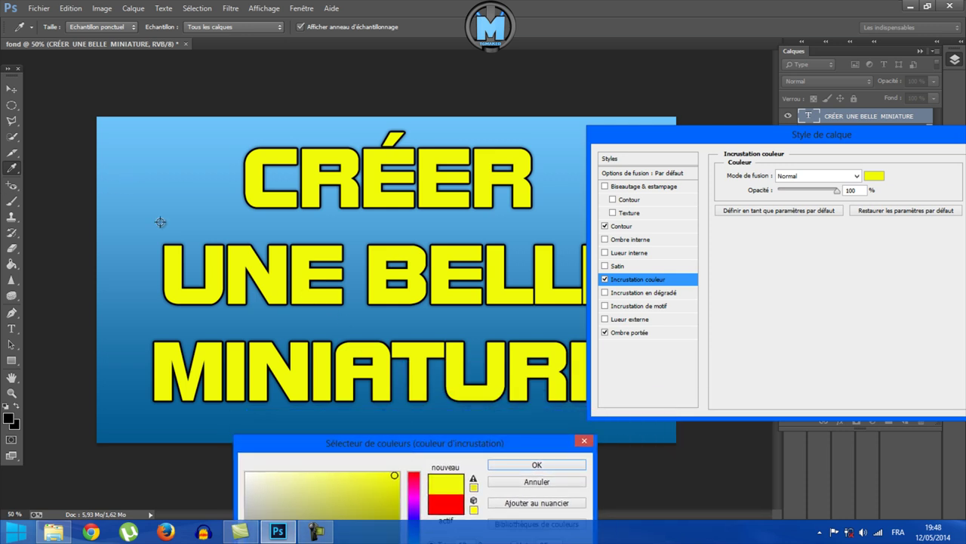
left_click_drag(480, 451, 427, 434)
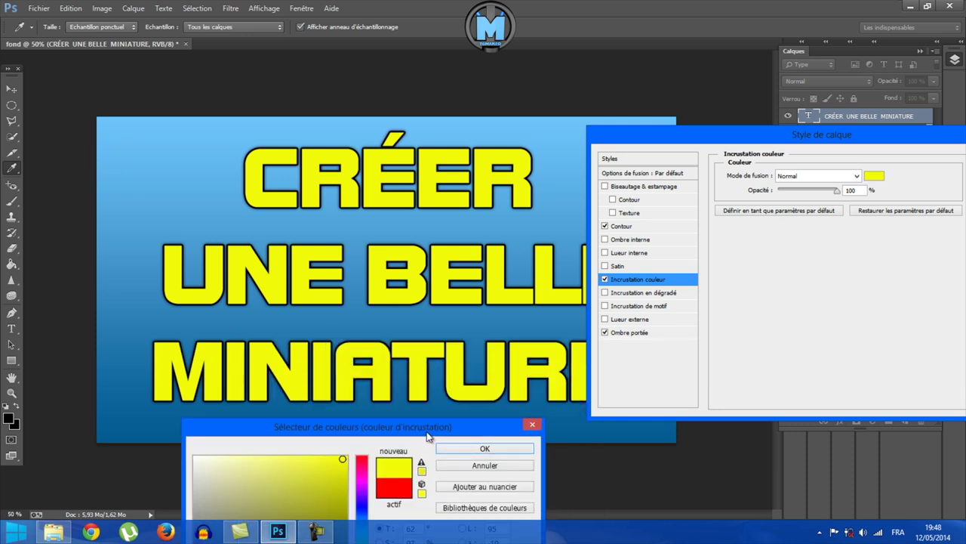
left_click_drag(427, 436, 464, 254)
Choose muted red #cd4c4c and apply the title's outline, overlay and shadow effects.
left_click(397, 282)
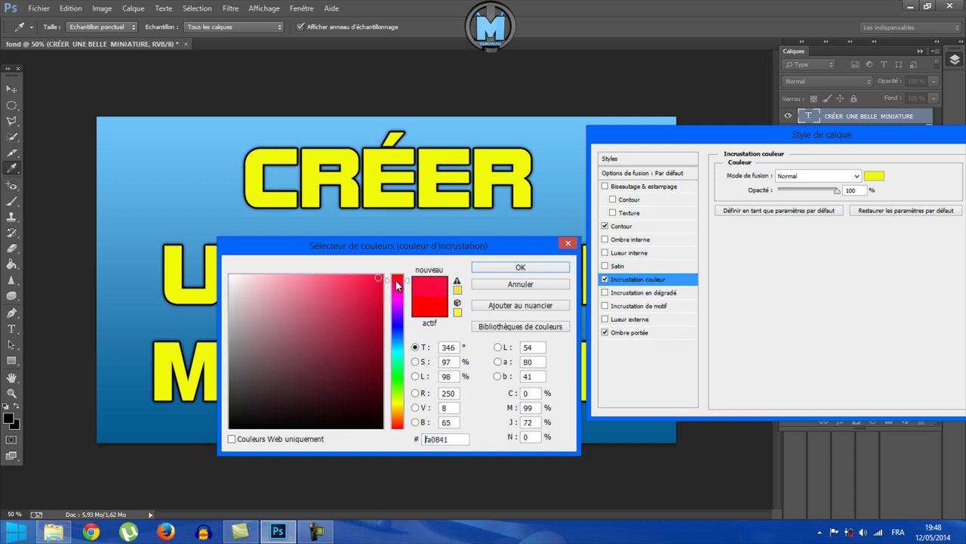
mouse_move(397, 284)
left_mouse_down()
mouse_move(401, 260)
mouse_move(358, 293)
left_mouse_up()
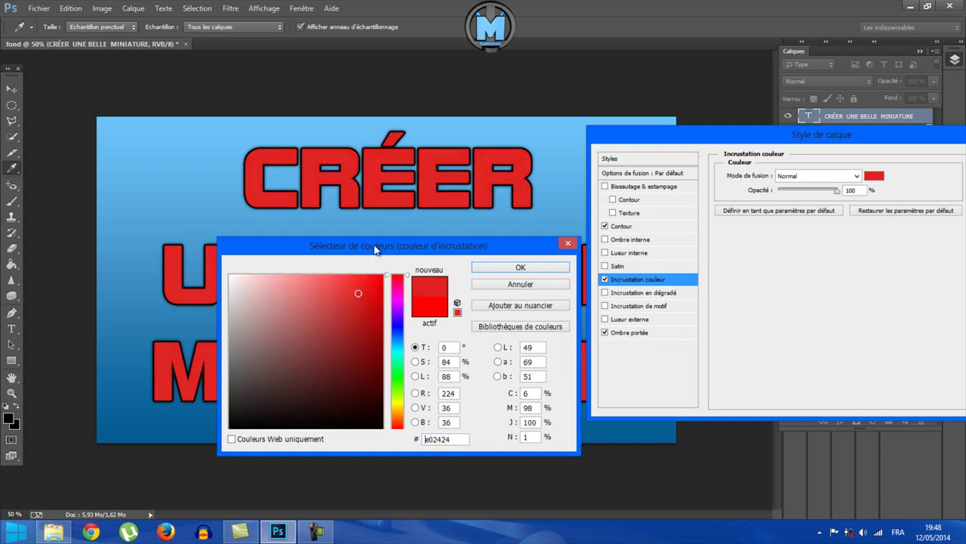
left_click_drag(392, 245, 863, 305)
left_click_drag(812, 366, 796, 364)
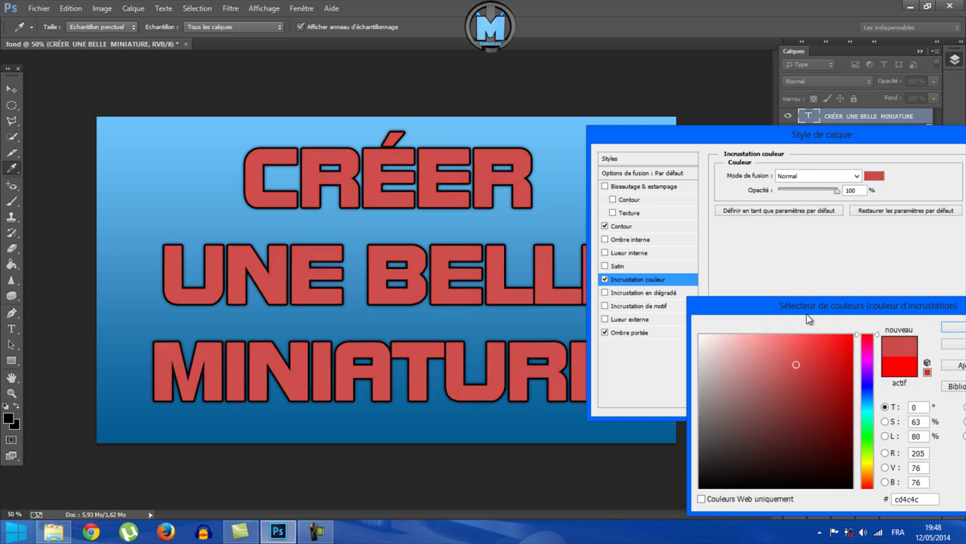
left_click_drag(806, 313, 245, 363)
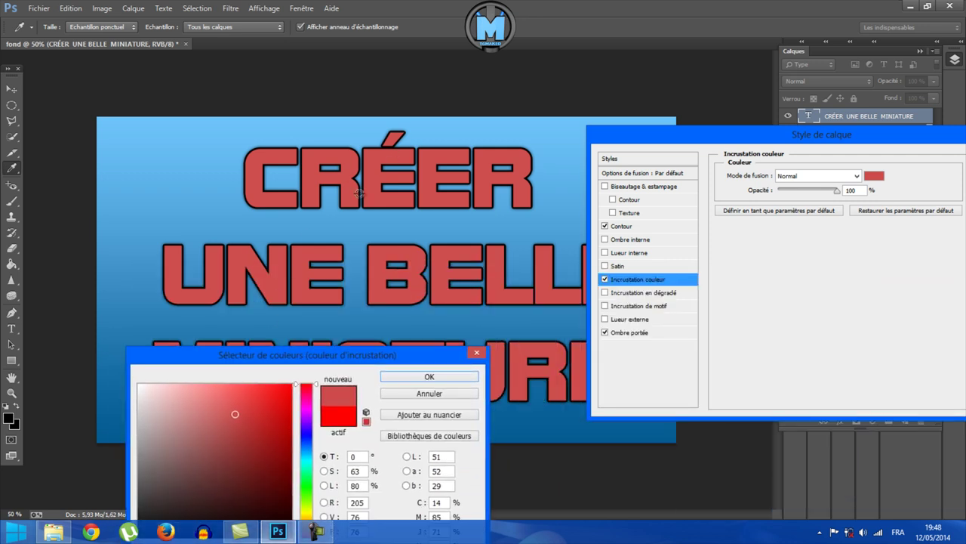
left_click_drag(381, 356, 383, 206)
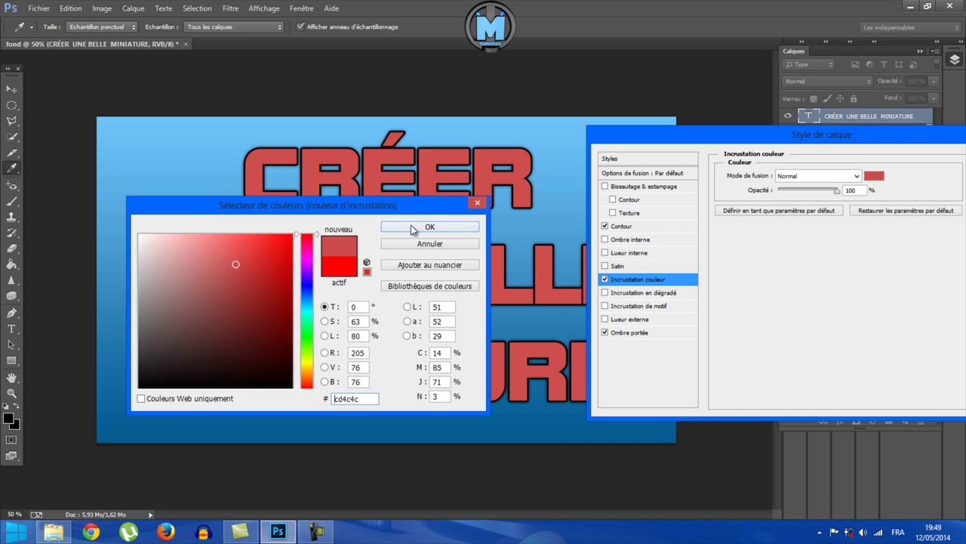
left_click(412, 225)
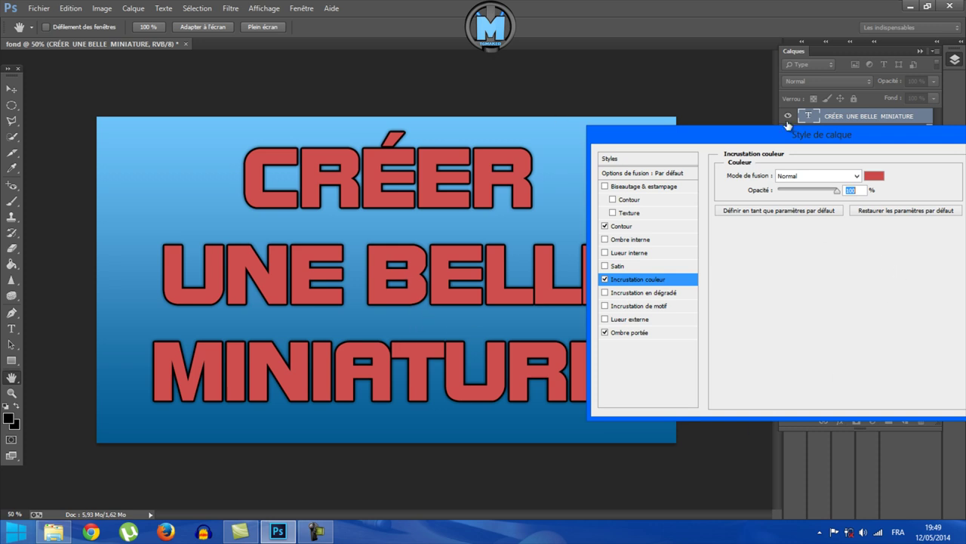
mouse_move(764, 128)
left_mouse_down()
mouse_move(420, 498)
mouse_move(556, 127)
left_mouse_up()
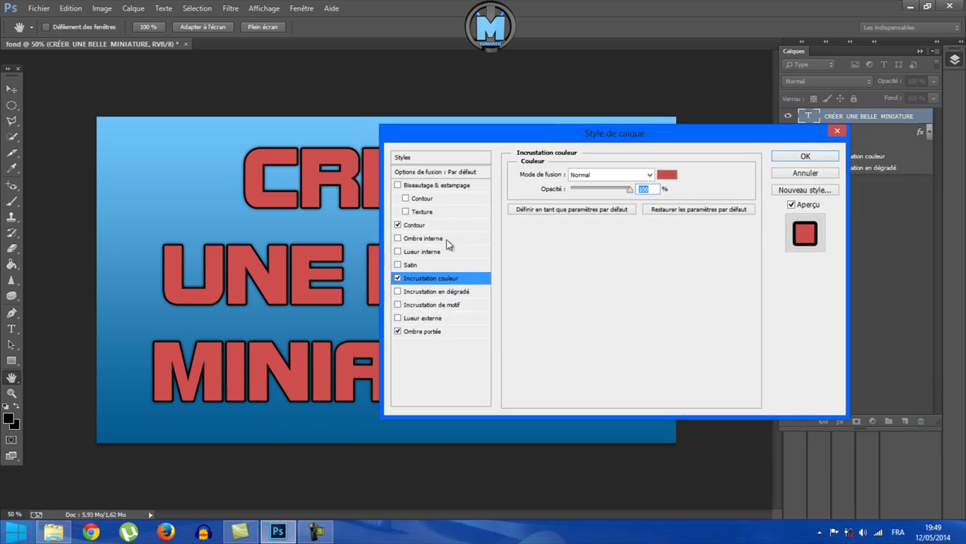
left_click(818, 156)
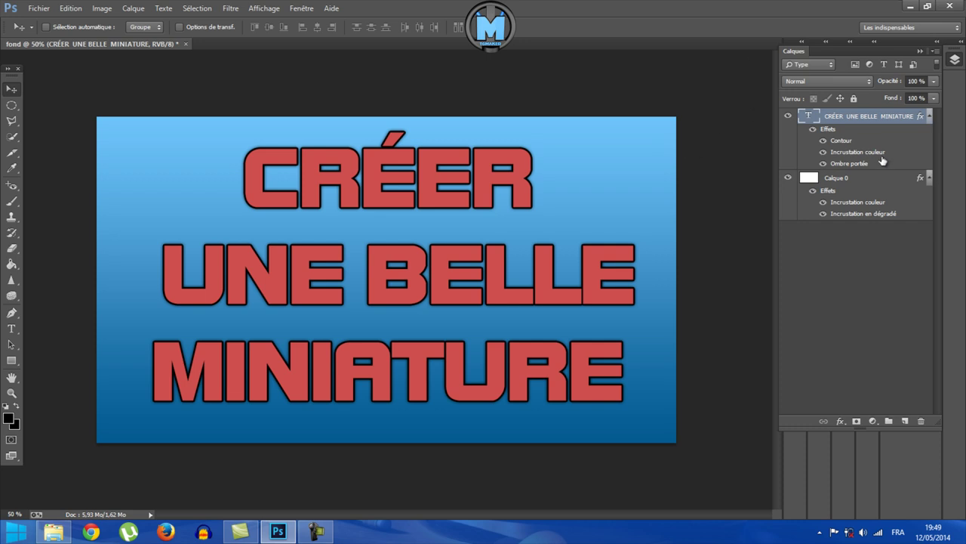
Give Calque 0 a thin black Contour stroke at Intérieur position, framing the blue background.
left_click(866, 179)
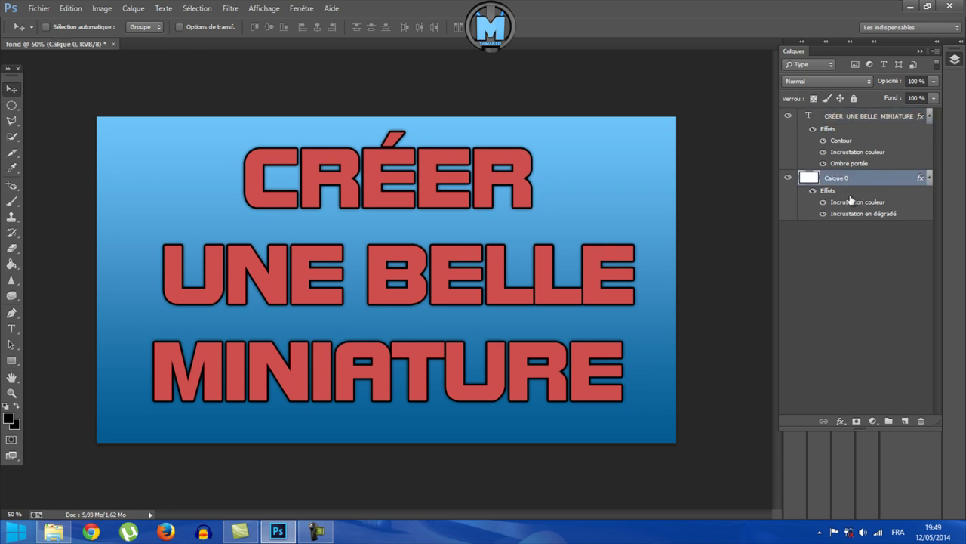
double_click(876, 183)
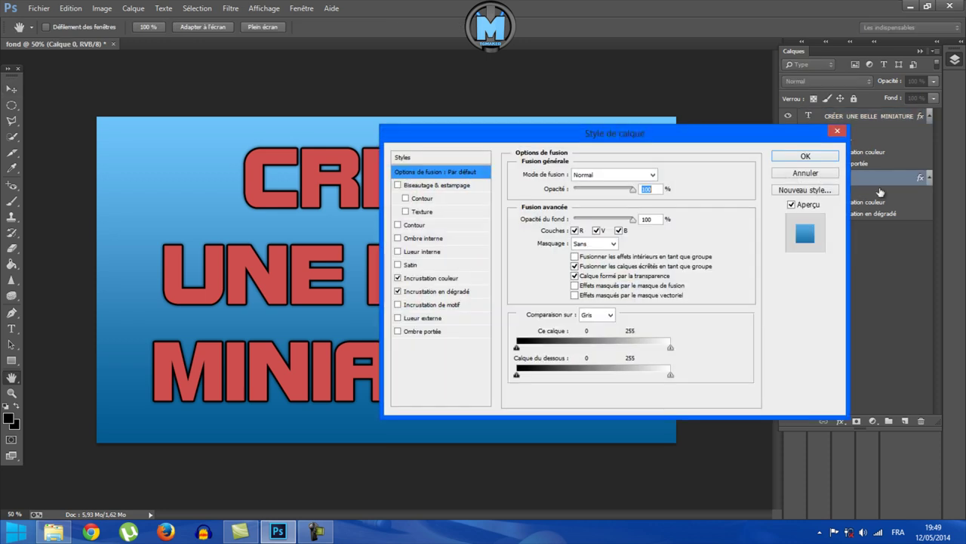
left_click_drag(580, 139, 636, 188)
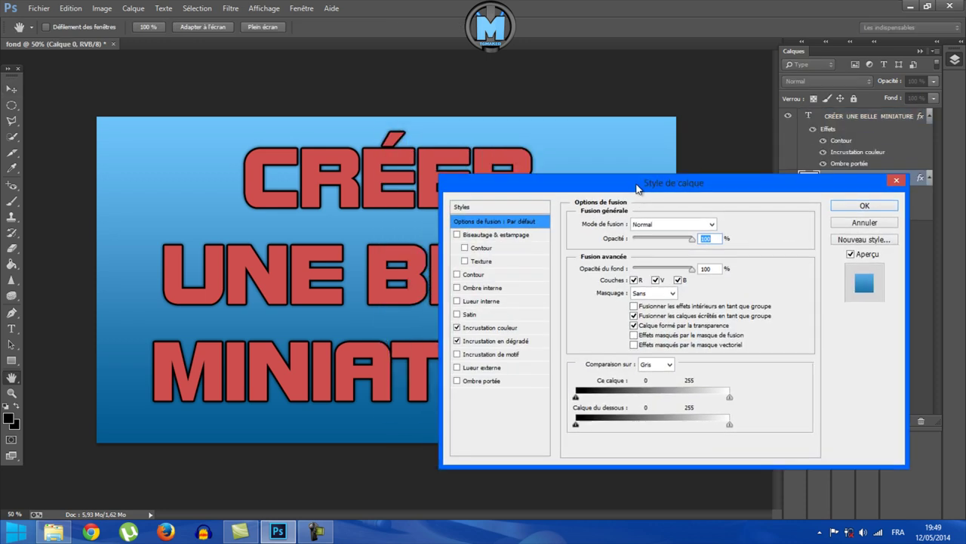
left_click(469, 274)
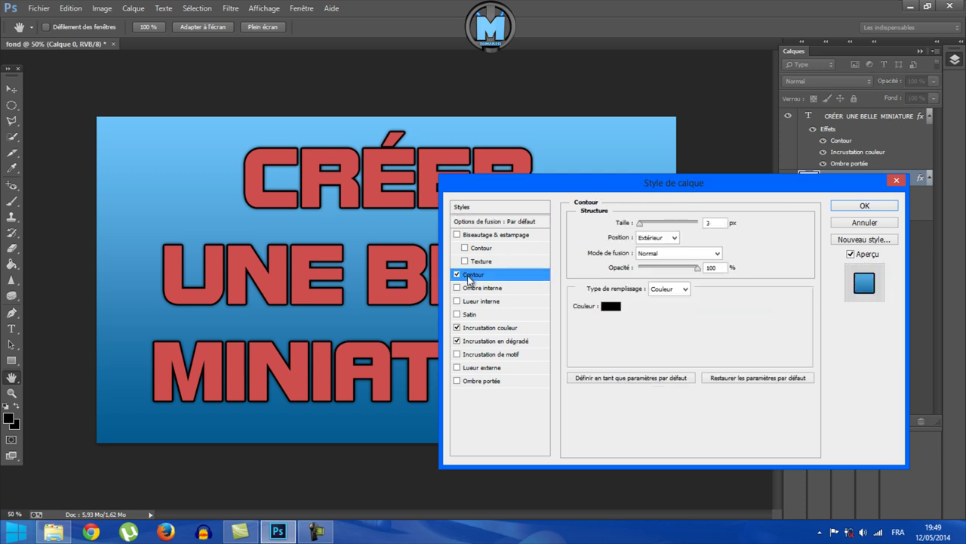
left_click(674, 237)
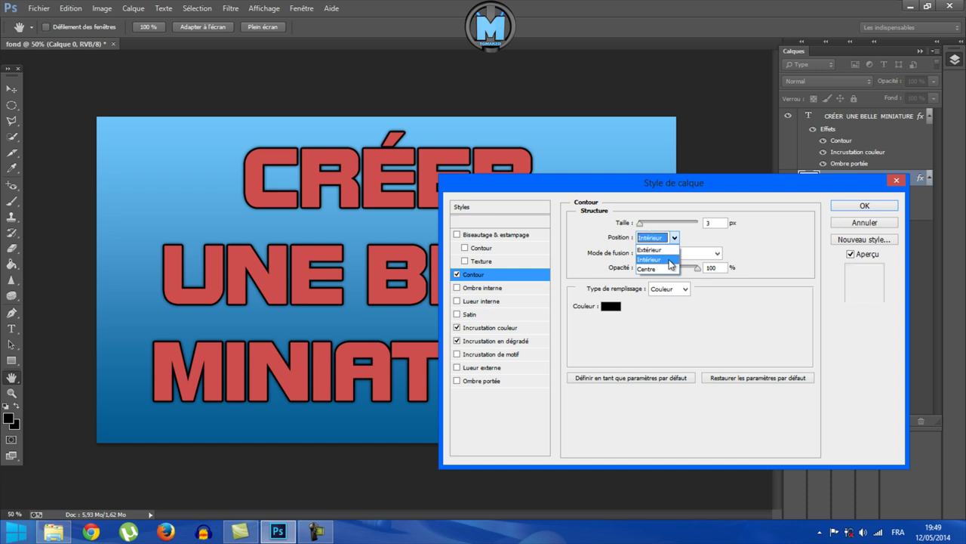
left_click(667, 259)
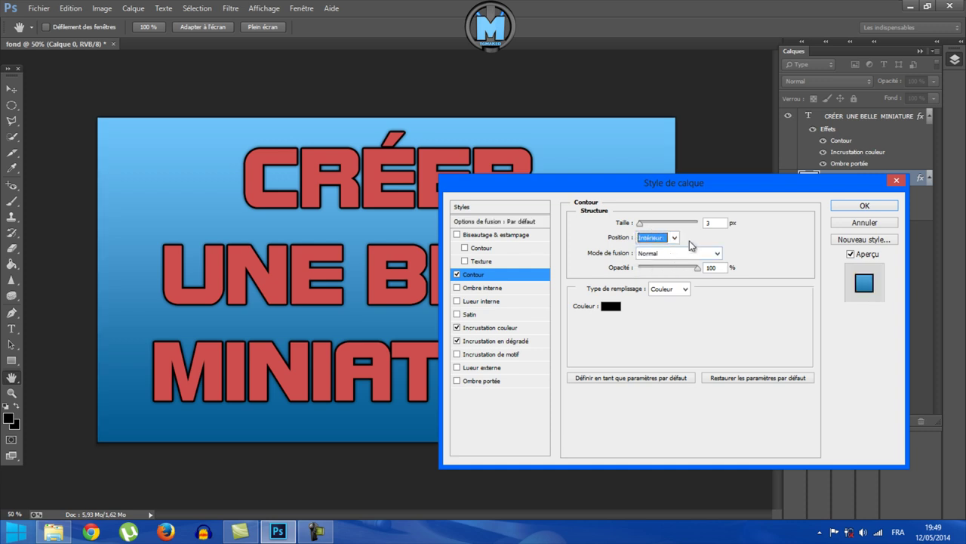
left_click_drag(641, 223, 646, 226)
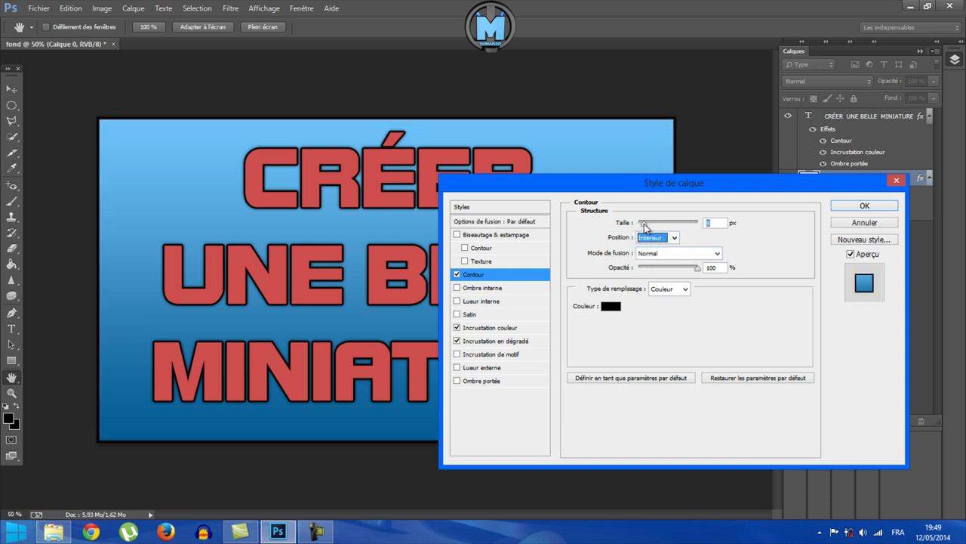
mouse_move(625, 183)
left_mouse_down()
mouse_move(521, 500)
mouse_move(559, 116)
mouse_move(536, 195)
left_mouse_up()
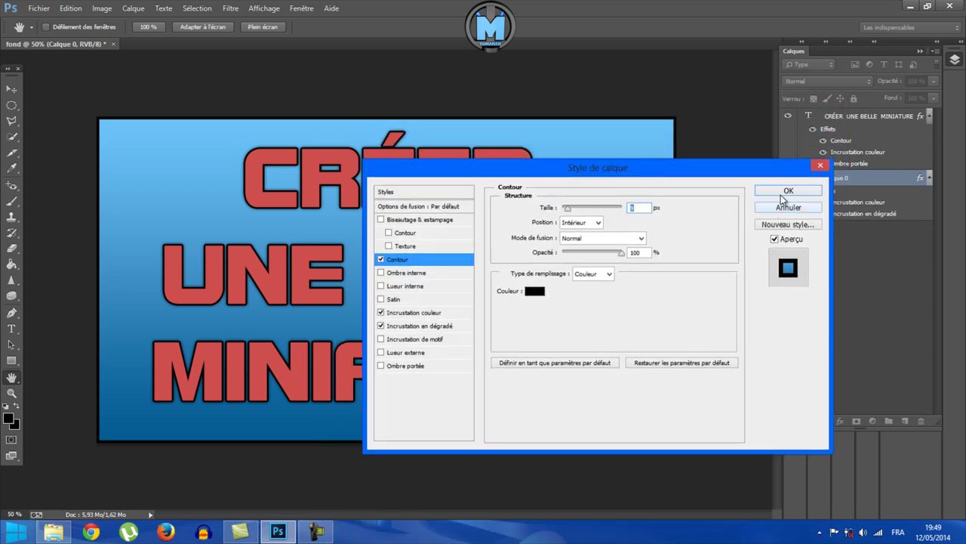
left_click(781, 194)
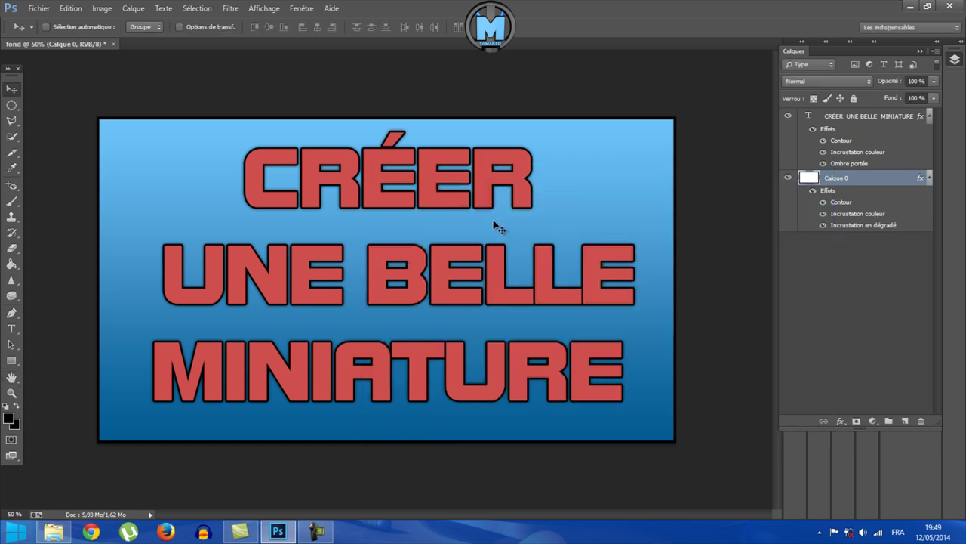
Make the red title text layer active via the canvas layer list.
right_click(461, 296)
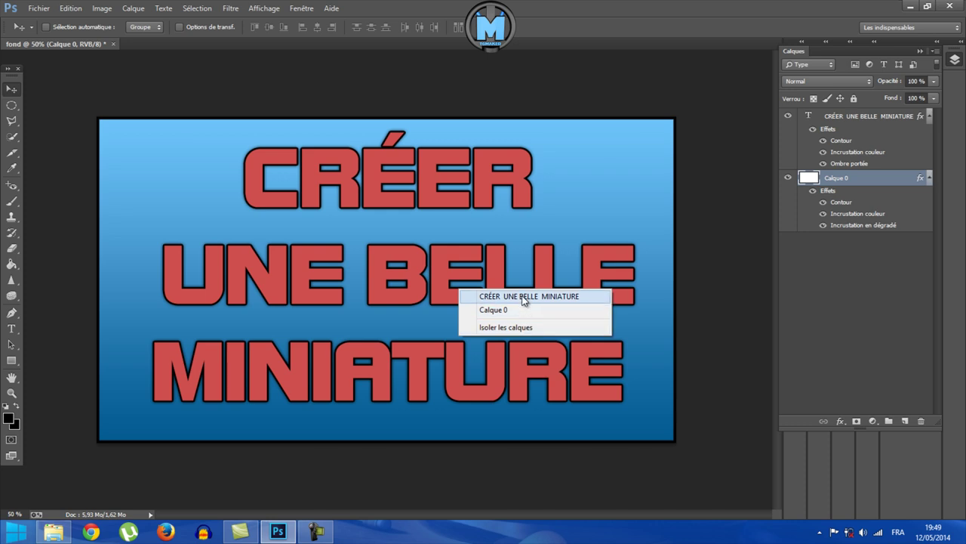
right_click(392, 265)
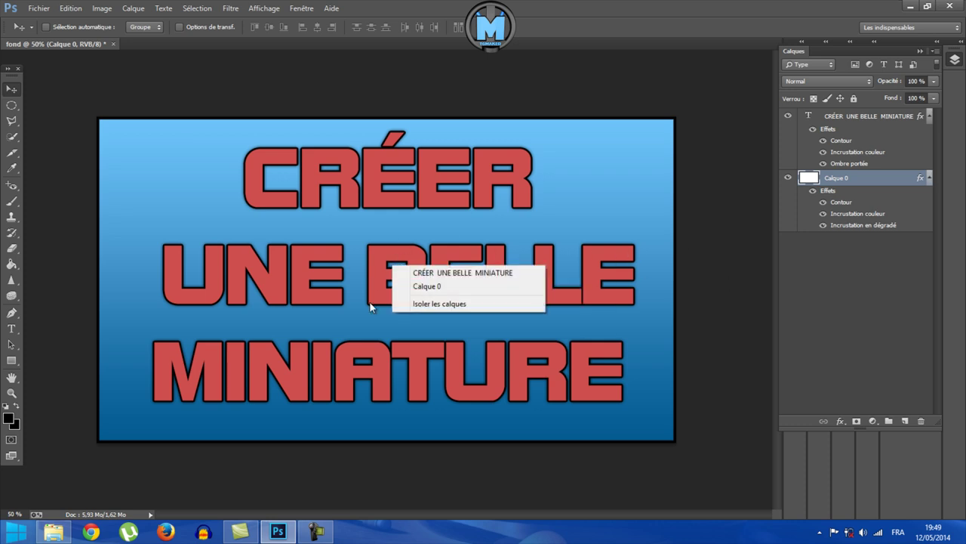
left_click(467, 276)
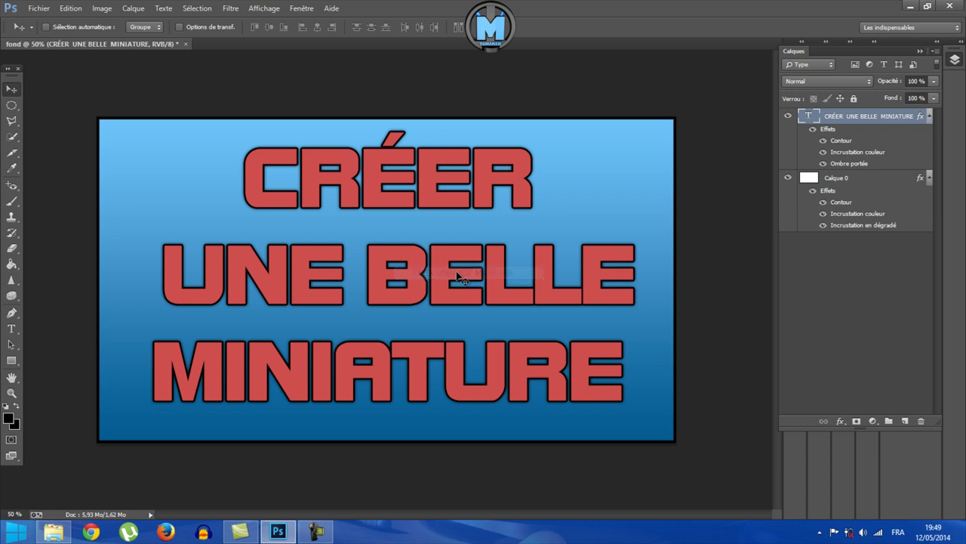
right_click(415, 277)
left_click(440, 285)
Stretch the title taller with Free Transform, commit it, and shift it slightly left.
key("ctrl+t")
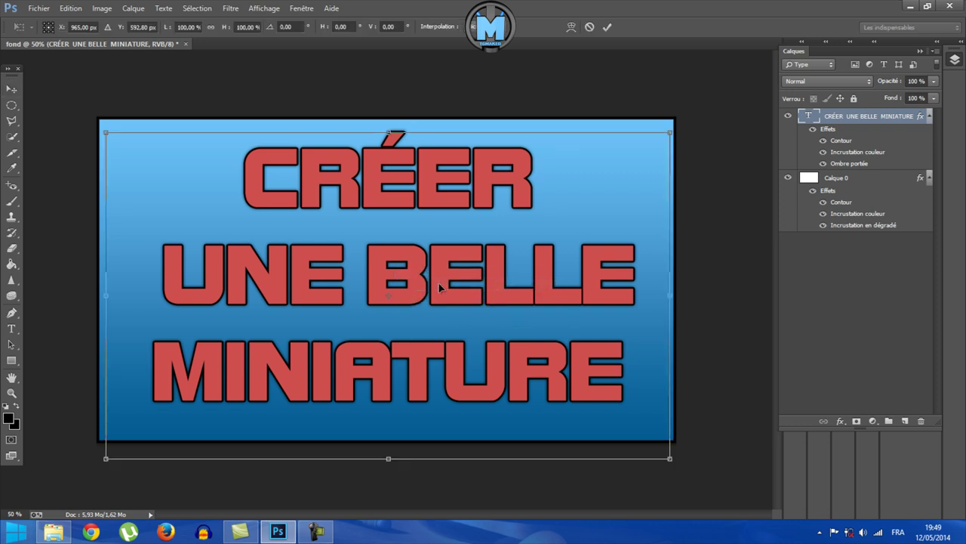
left_click_drag(388, 131, 388, 127)
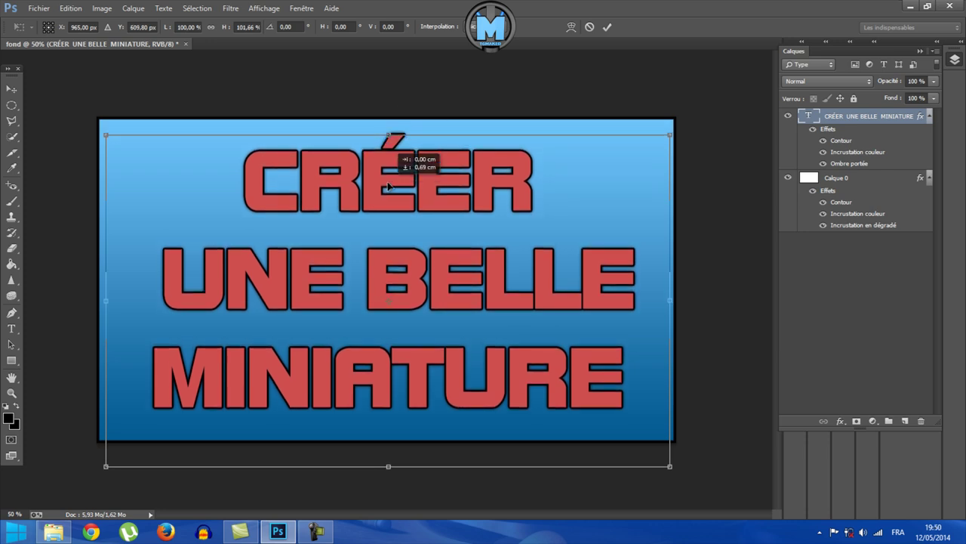
left_click_drag(388, 129, 397, 169)
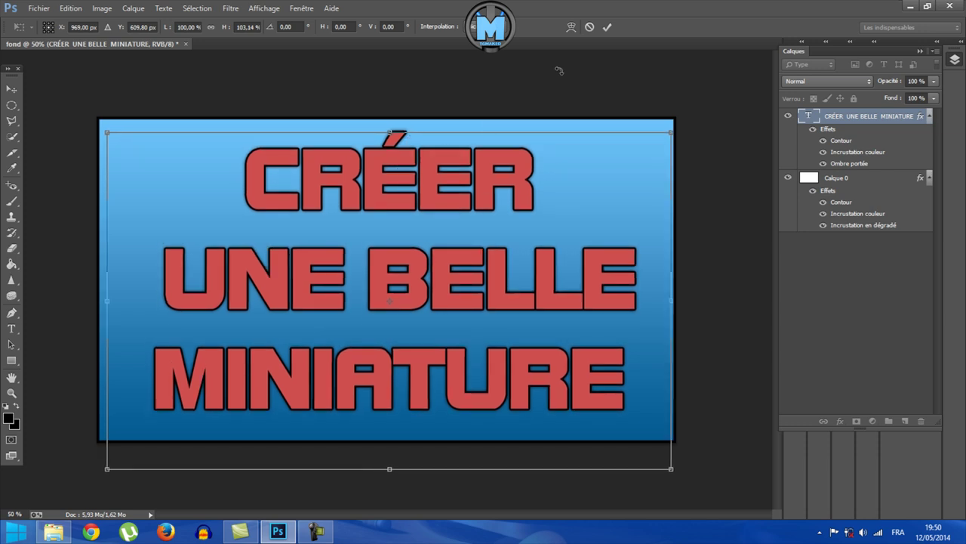
left_click(607, 27)
left_click_drag(545, 278, 533, 277)
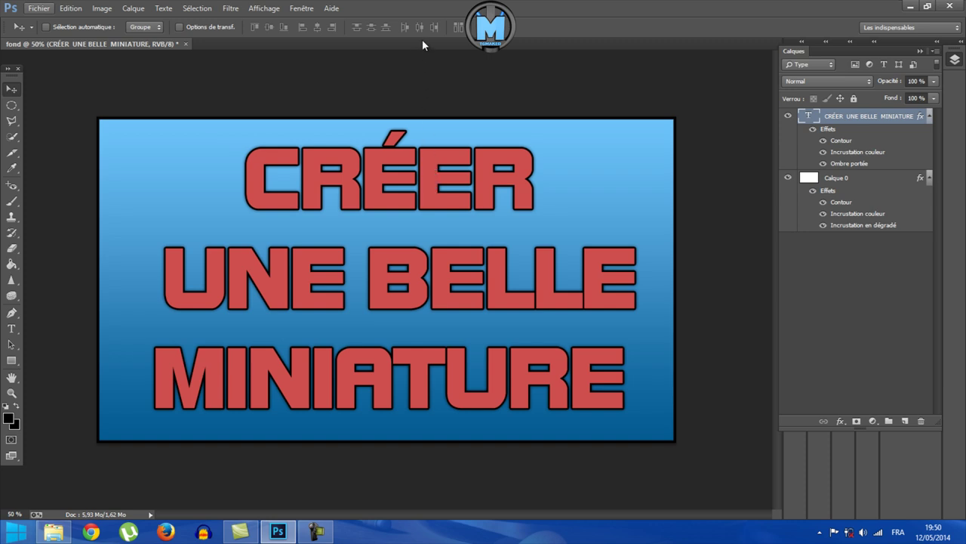
Place 97.jpg from the Textures folder and stretch it across the full canvas width.
key("ctrl+shift+p")
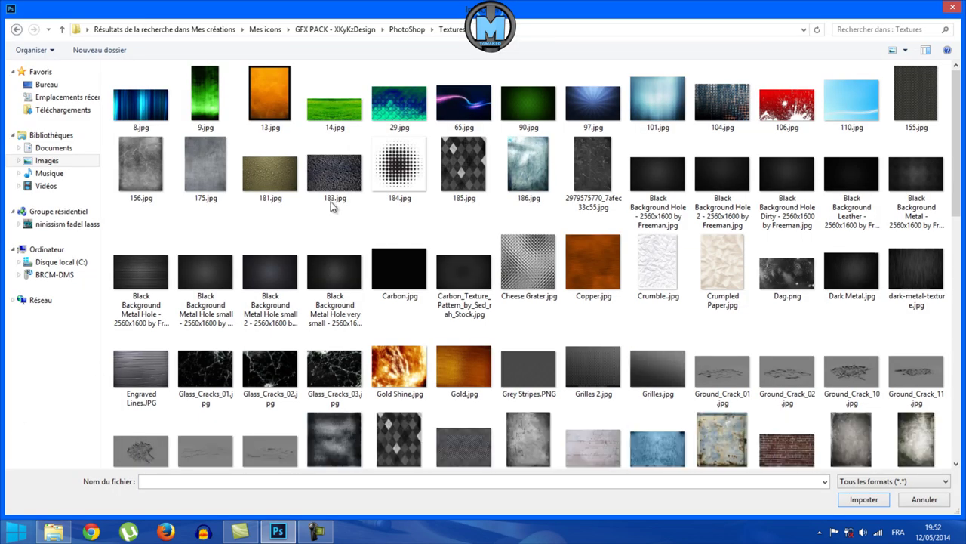
scroll(819, 156, "down", 2)
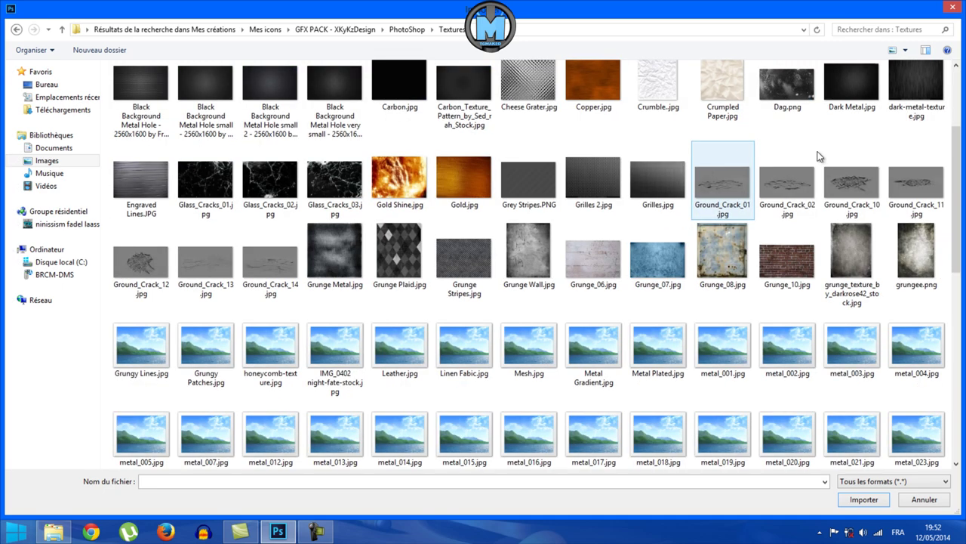
scroll(820, 156, "down", 3)
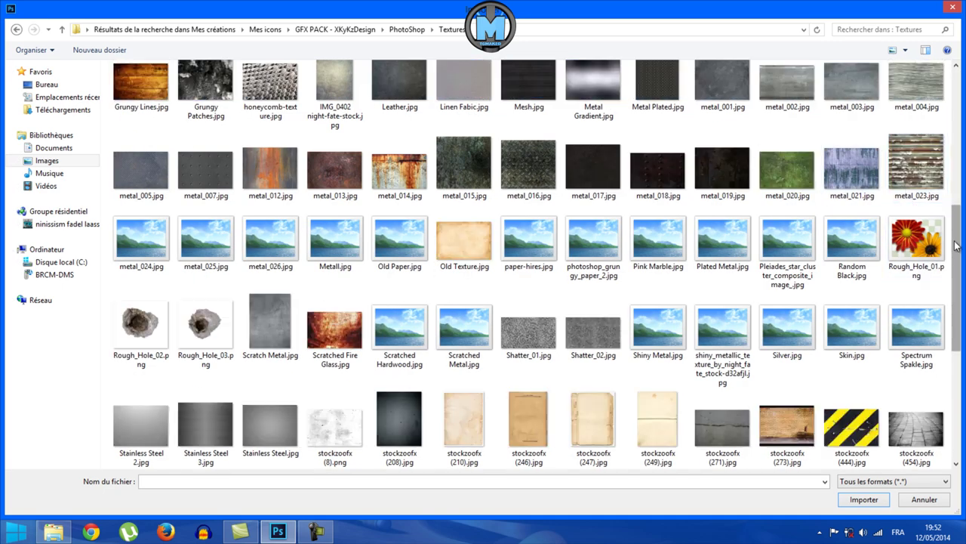
scroll(955, 245, "up", 3)
scroll(955, 245, "up", 2)
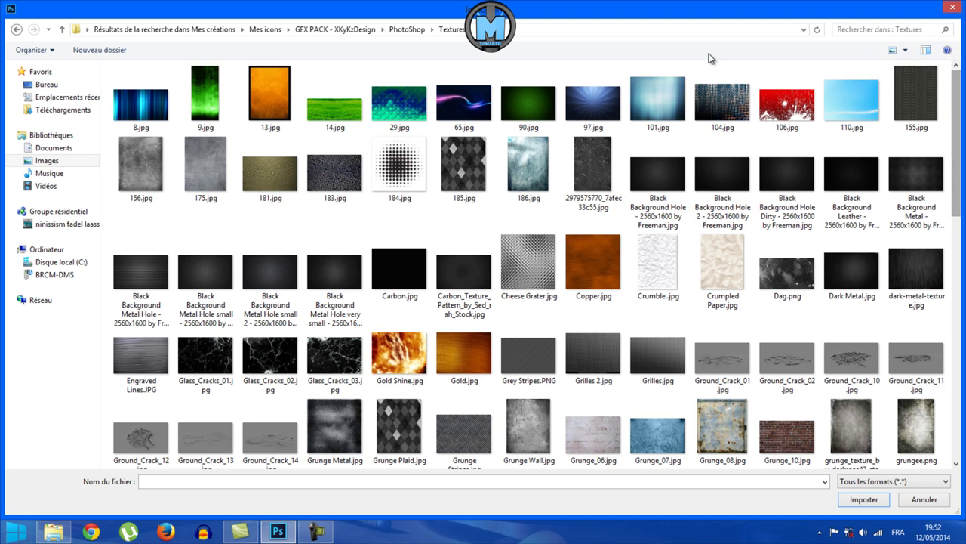
left_click(594, 105)
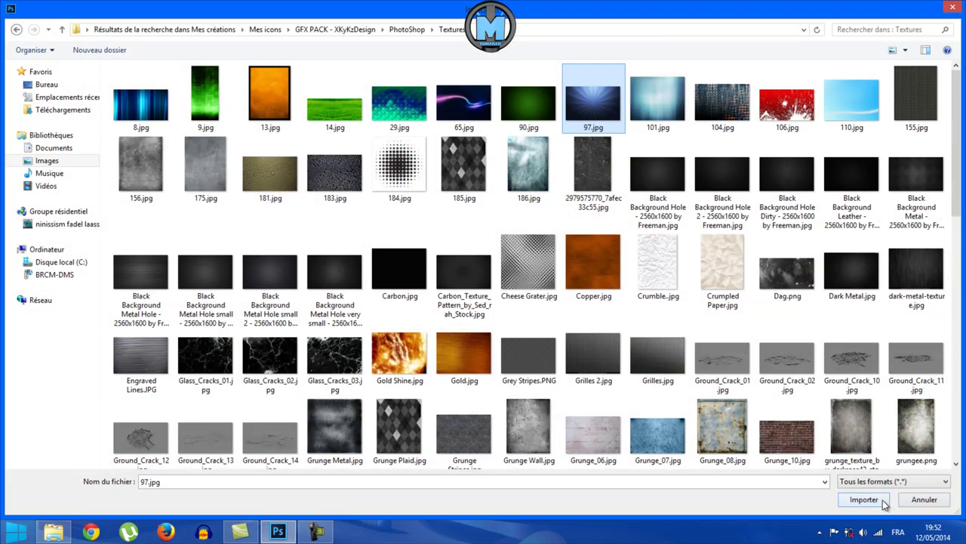
left_click(865, 499)
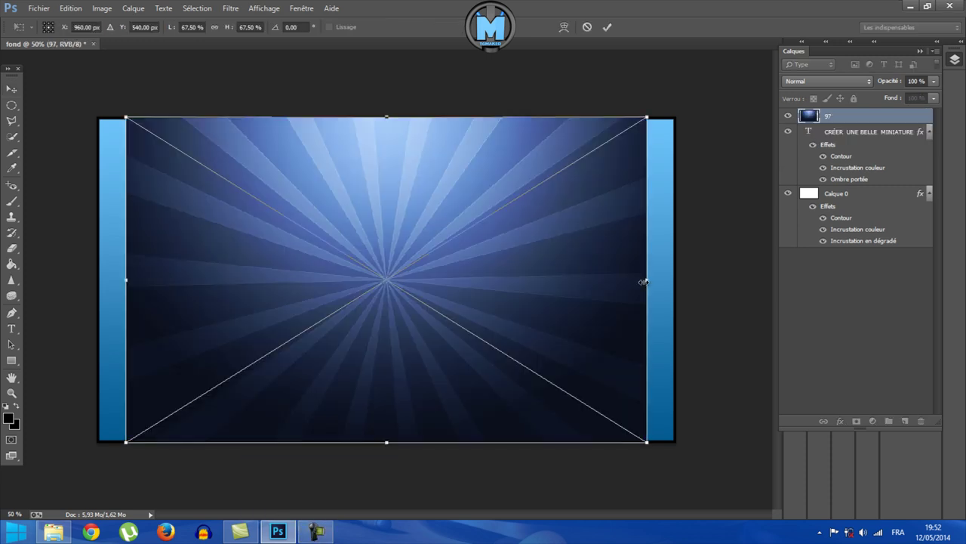
left_click_drag(642, 281, 676, 279)
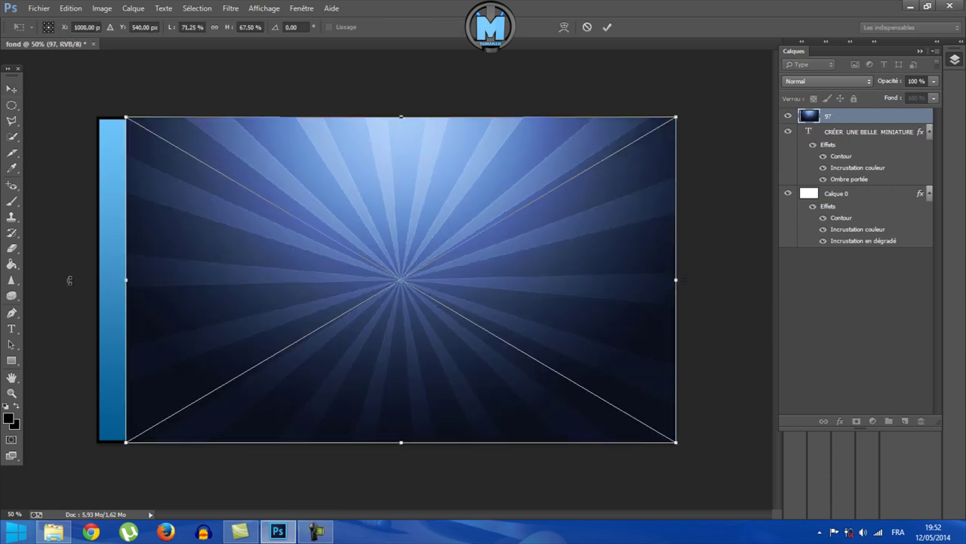
left_click_drag(127, 284, 96, 281)
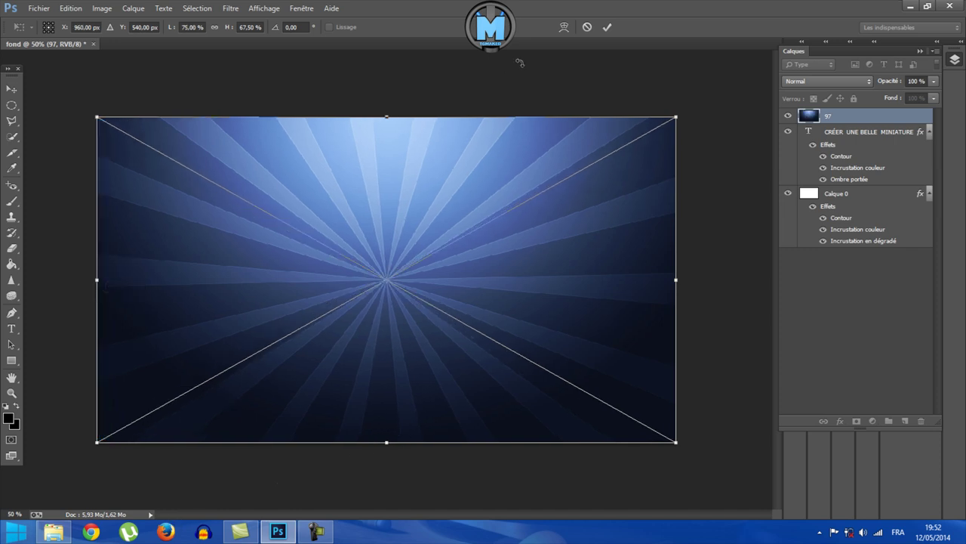
Commit the sunburst, set layer 97 to Incrustation, and move it below the title layer.
left_click(609, 27)
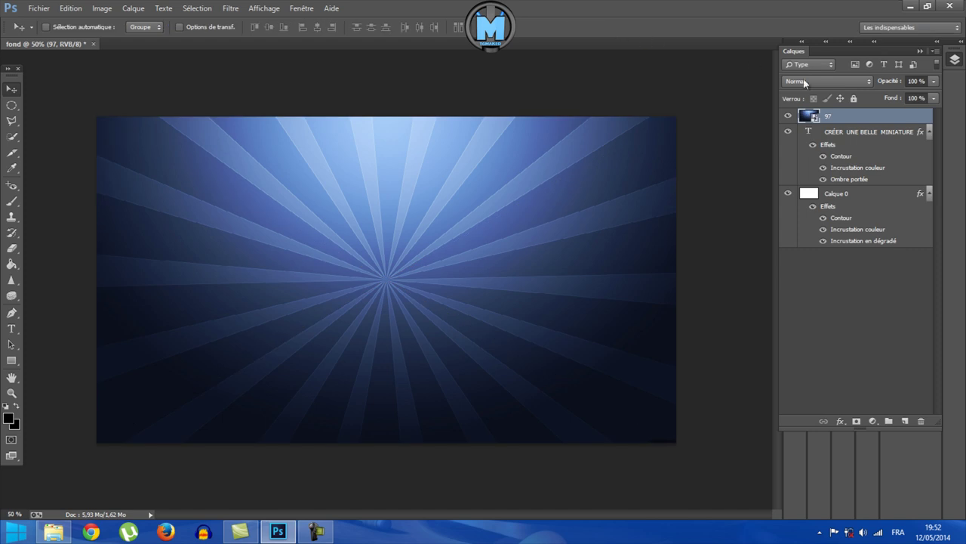
left_click(834, 84)
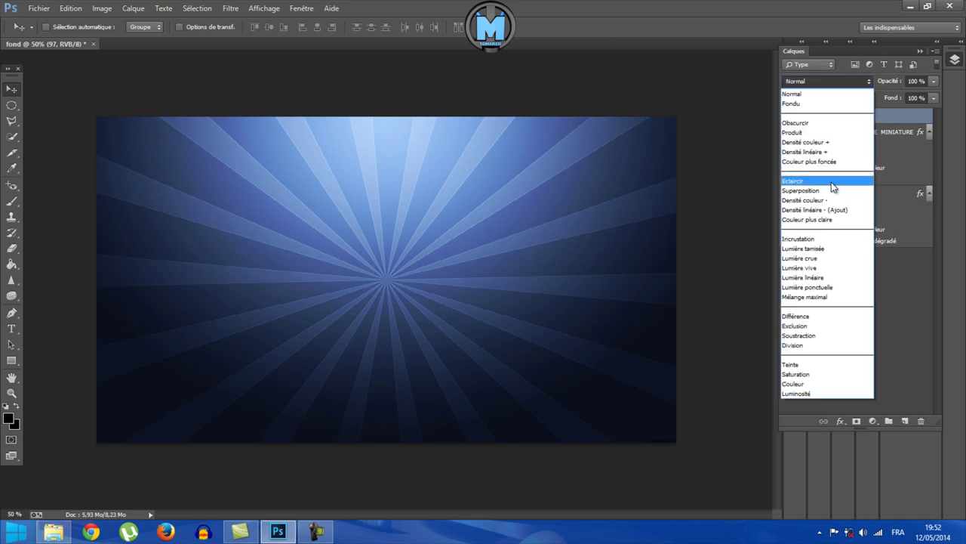
left_click(831, 239)
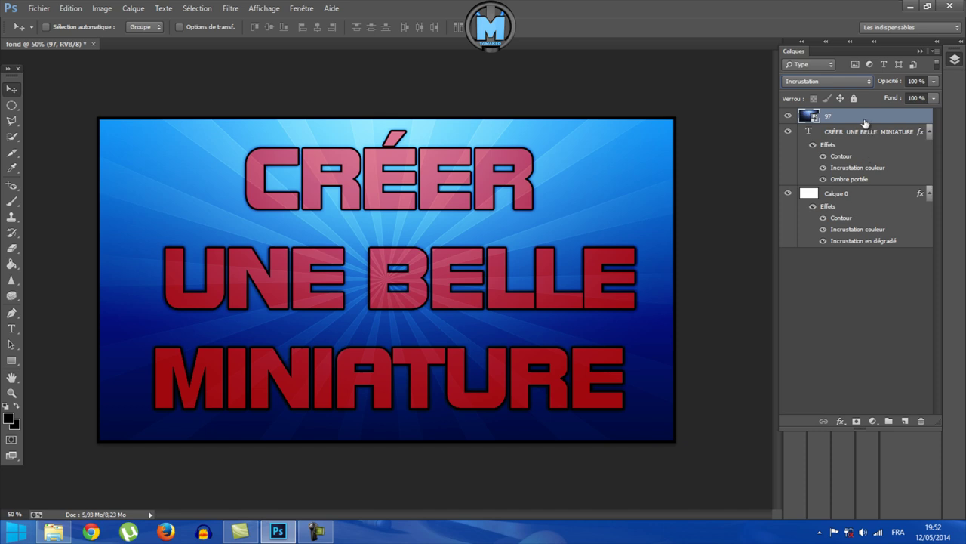
left_click_drag(865, 123, 850, 187)
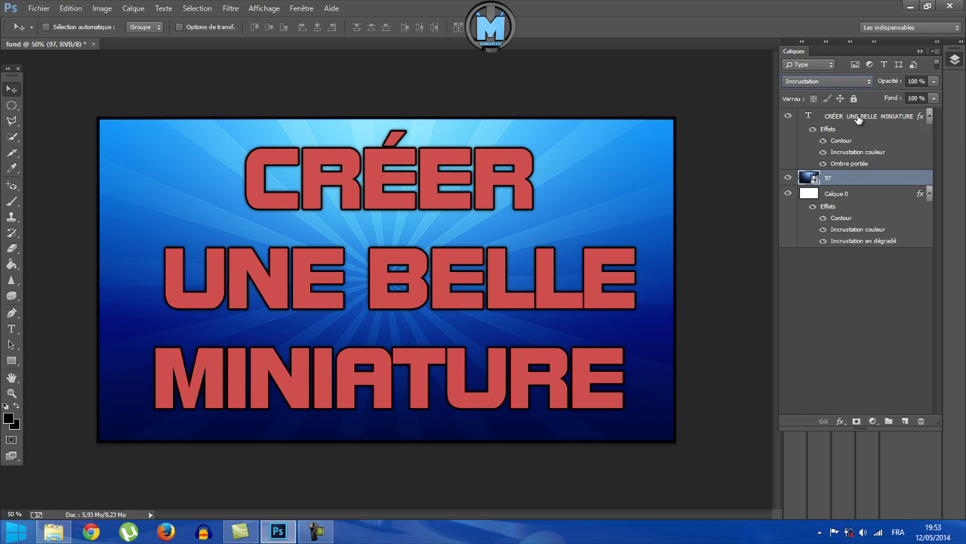
left_click(904, 124)
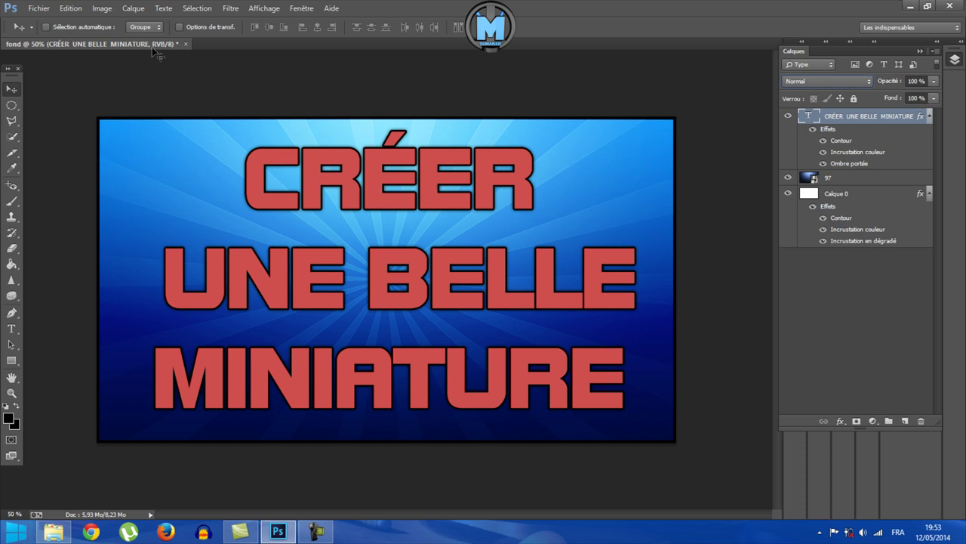
Place the logo t6 image and position it in the top-left corner.
left_click(39, 9)
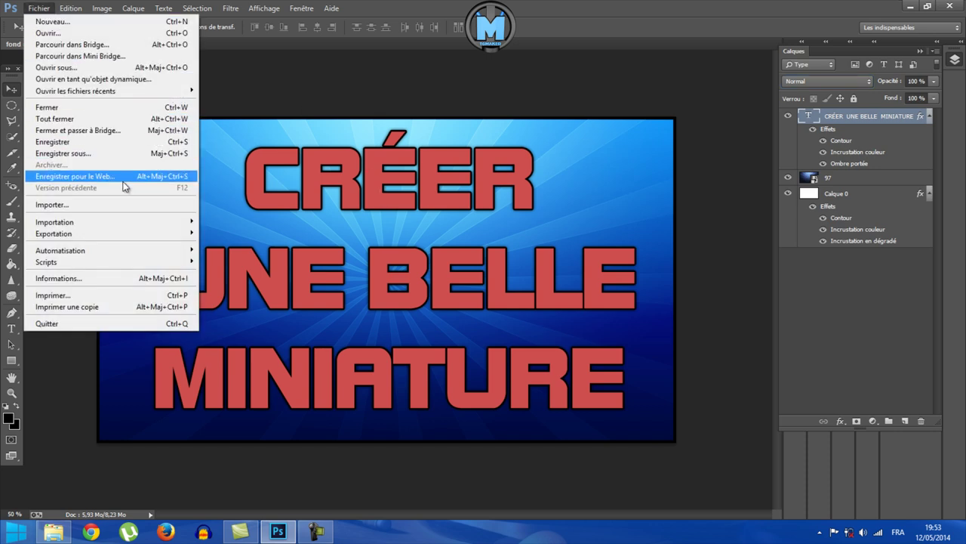
left_click(130, 205)
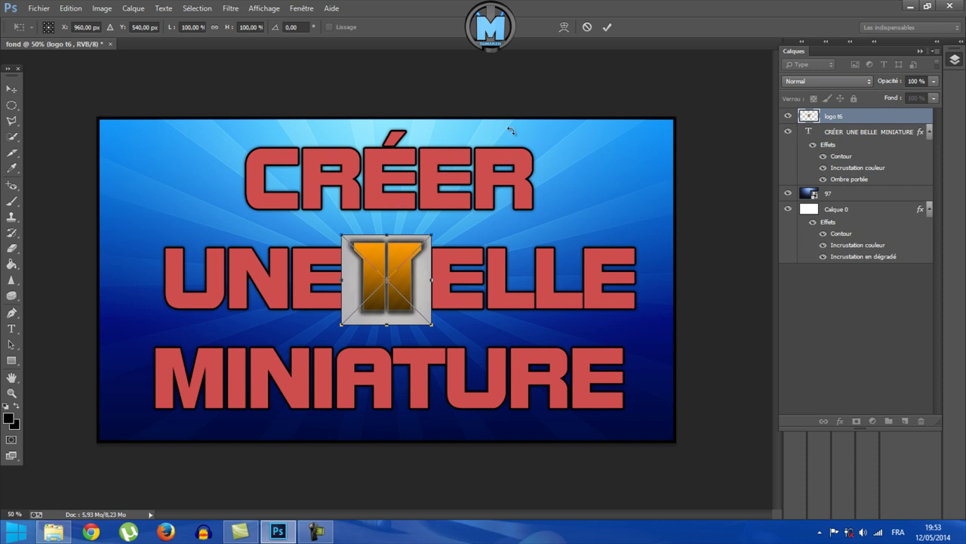
left_click(312, 531)
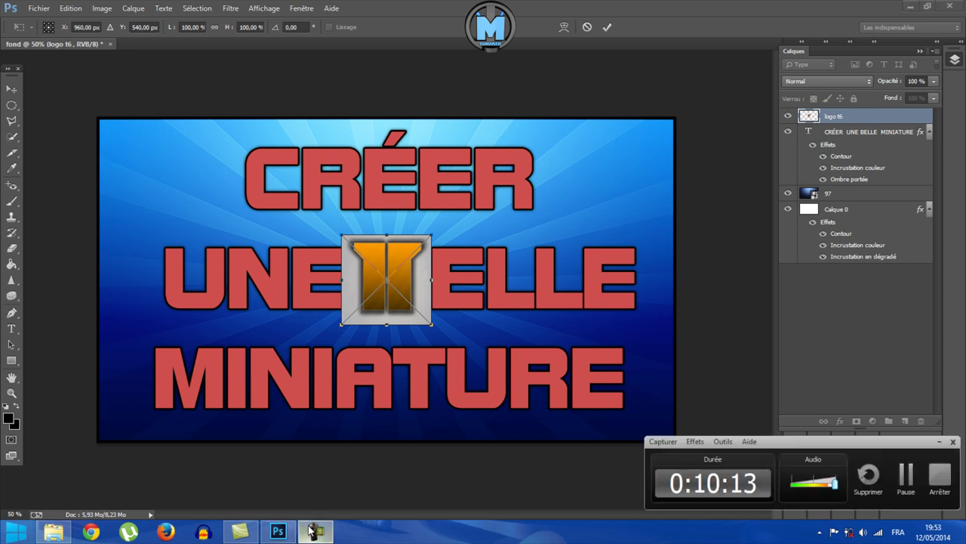
left_click(312, 530)
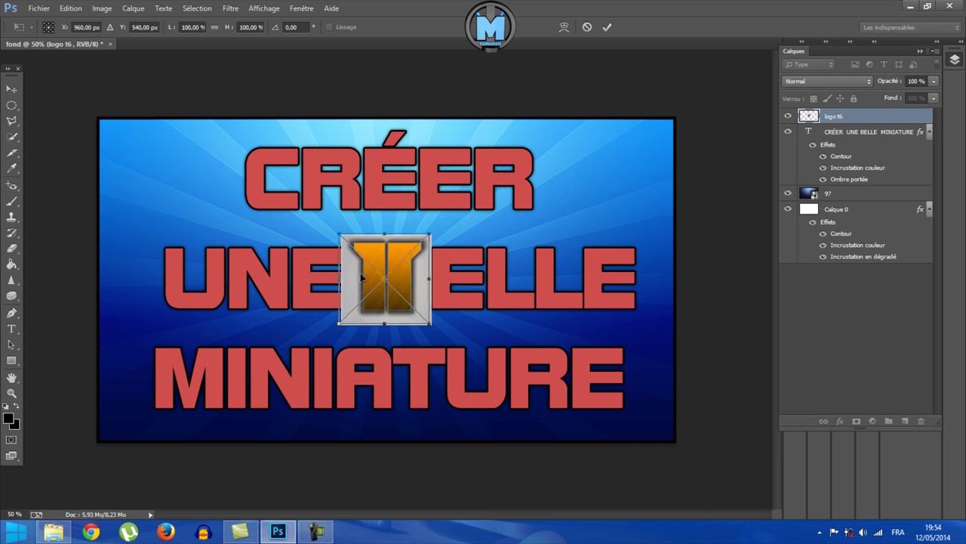
left_click_drag(397, 289, 165, 184)
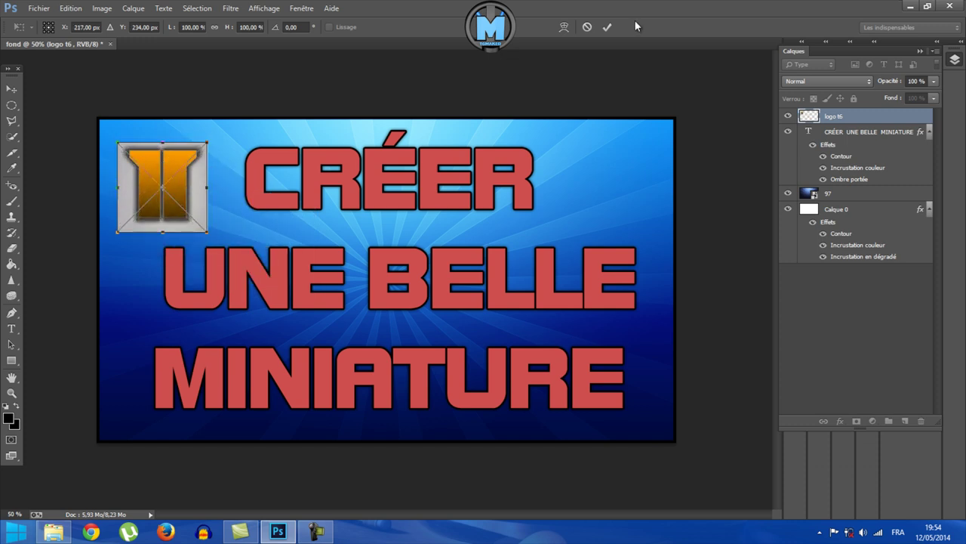
left_click(607, 27)
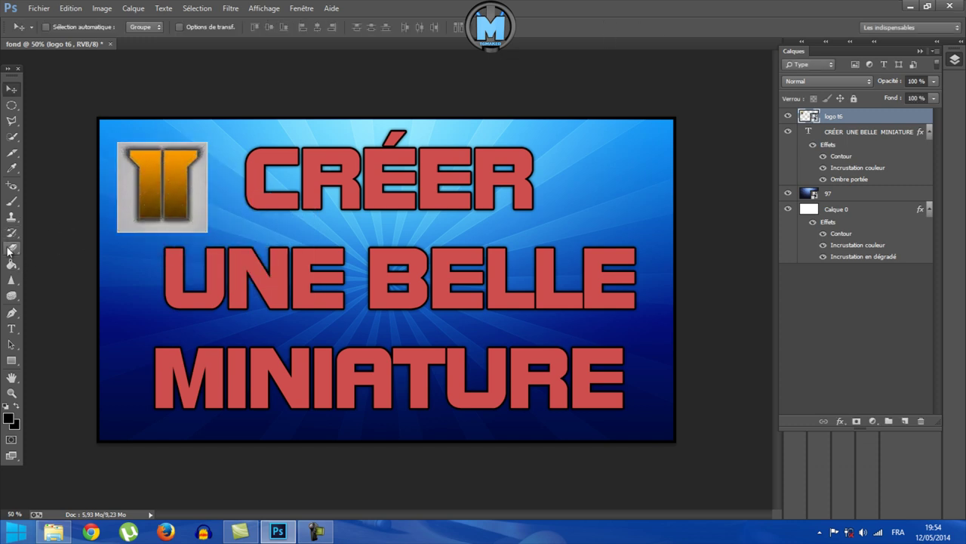
Switch to the Magic Eraser and rasterize the logo t6 layer.
left_click(9, 250)
left_click(102, 272)
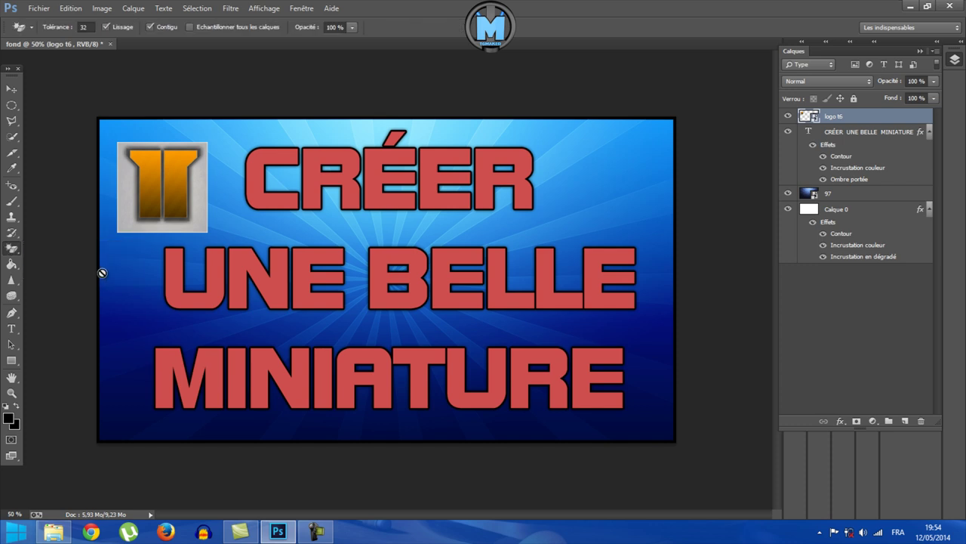
left_click(134, 203)
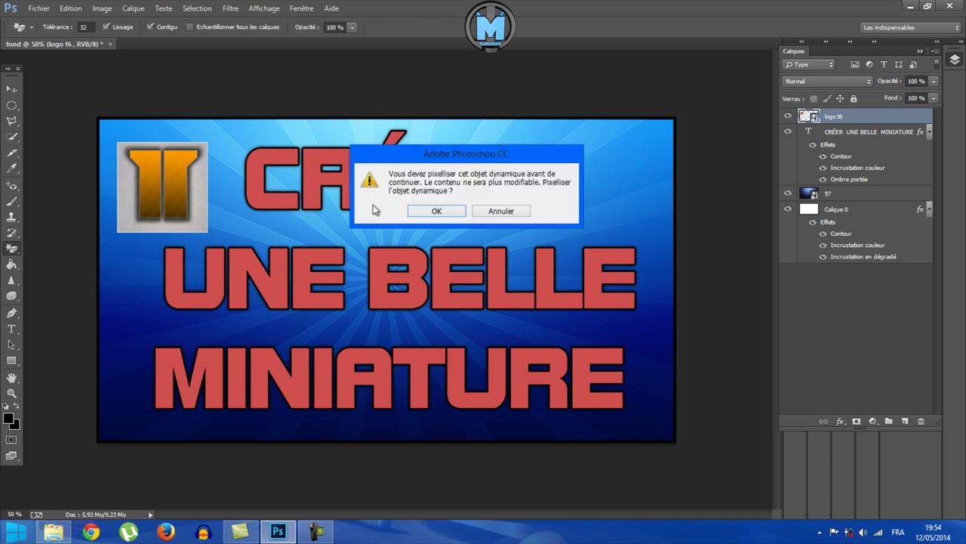
left_click(513, 212)
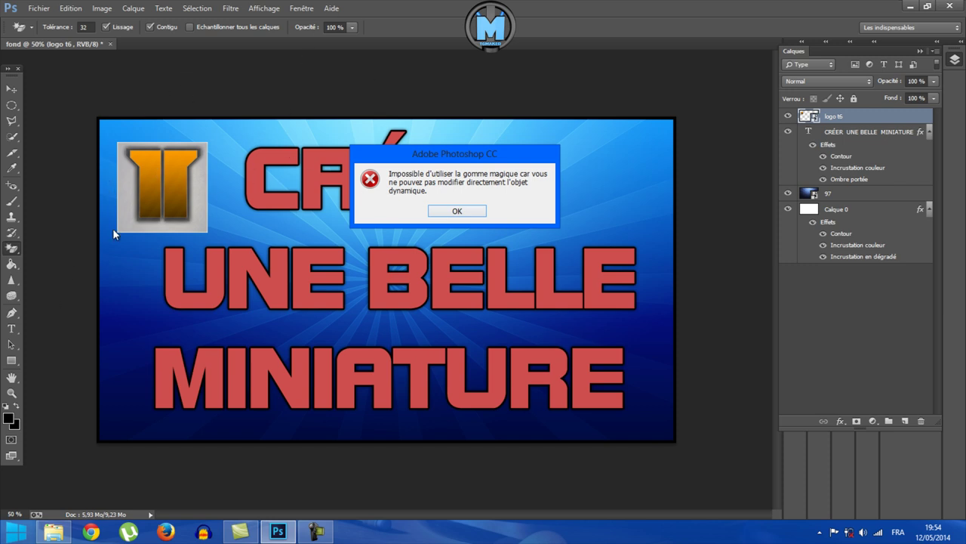
left_click(457, 211)
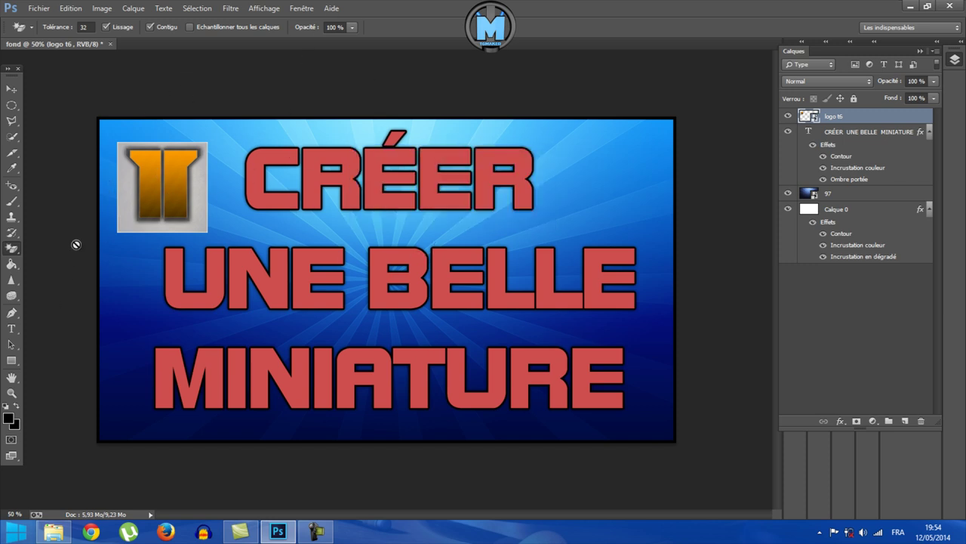
right_click(11, 252)
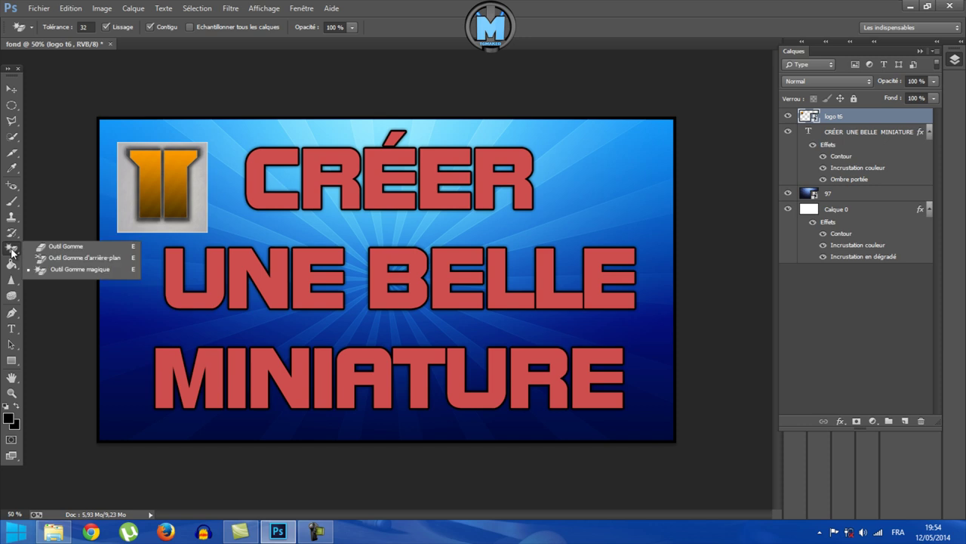
left_click(64, 247)
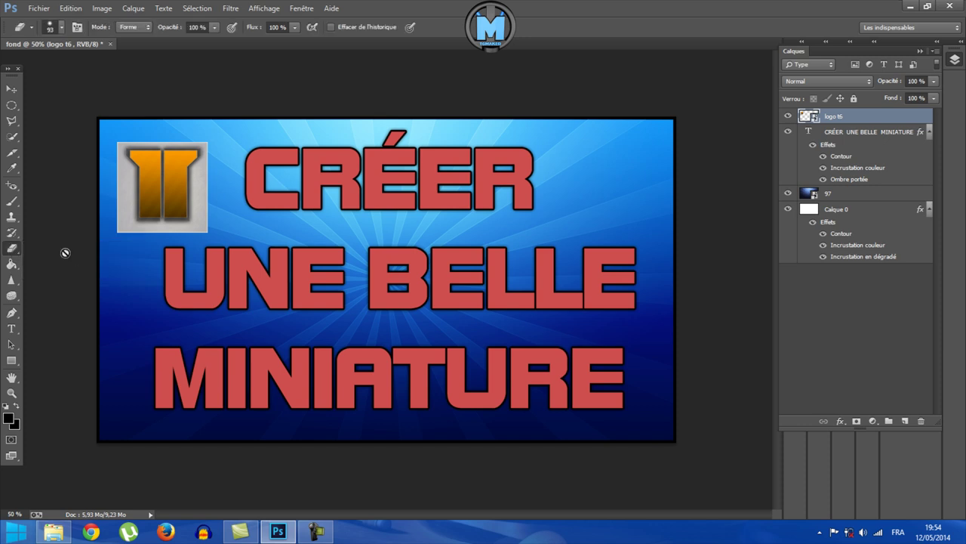
left_click(19, 254)
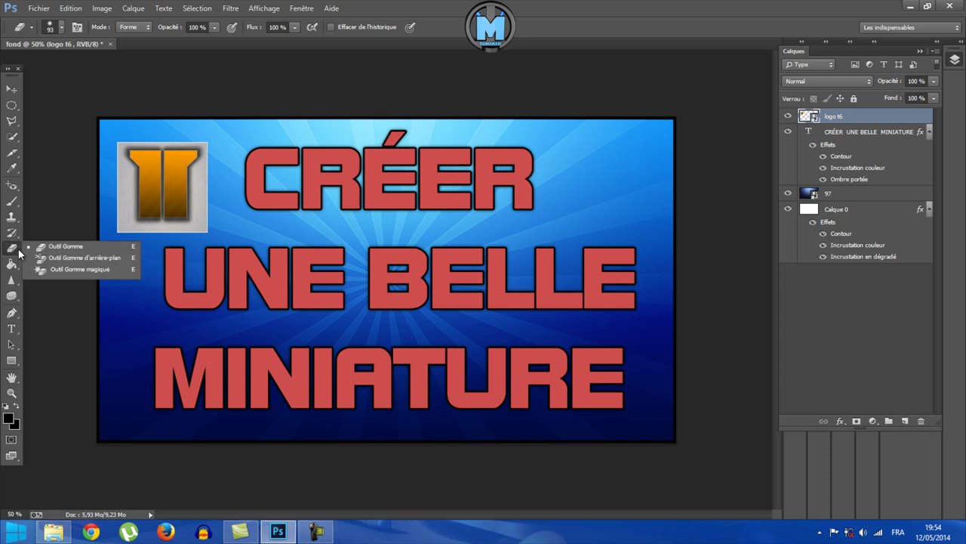
left_click(64, 275)
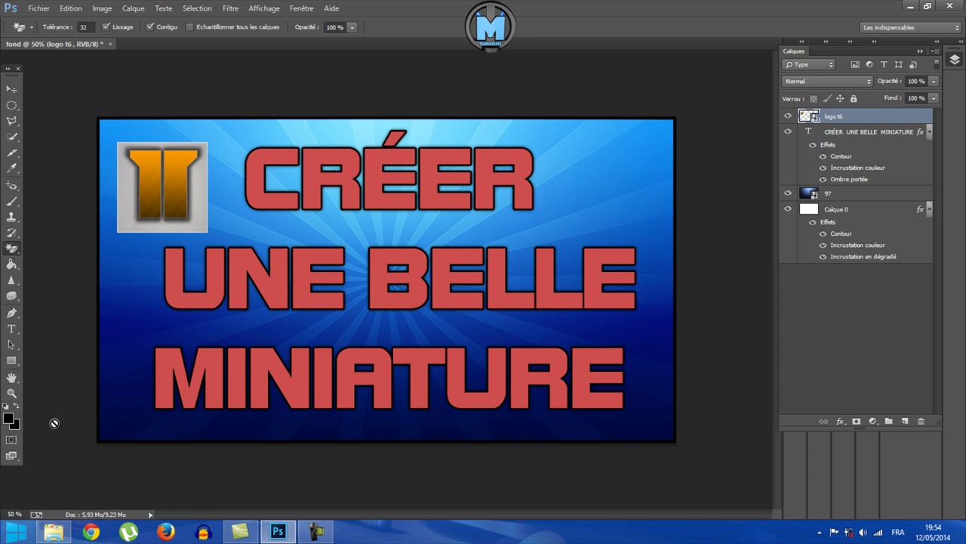
left_click(136, 203)
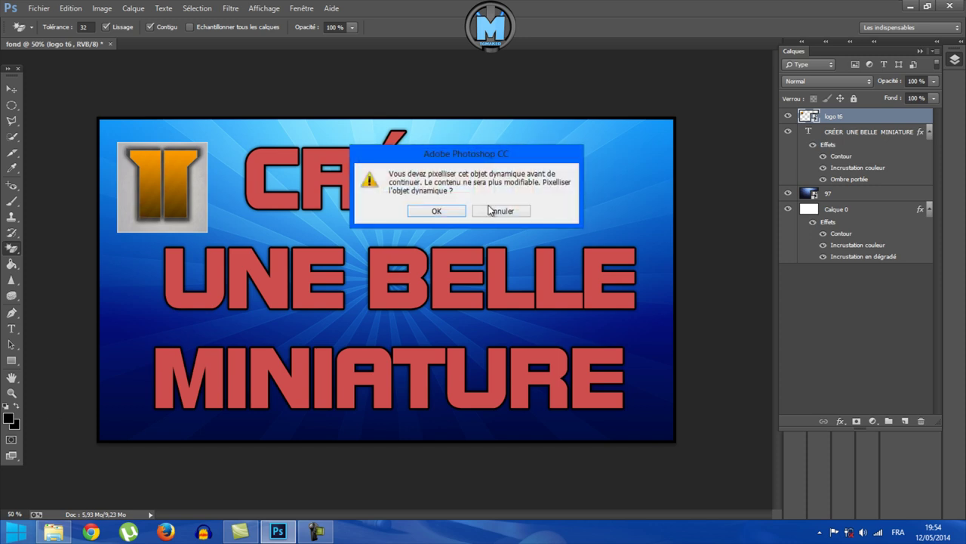
left_click(436, 211)
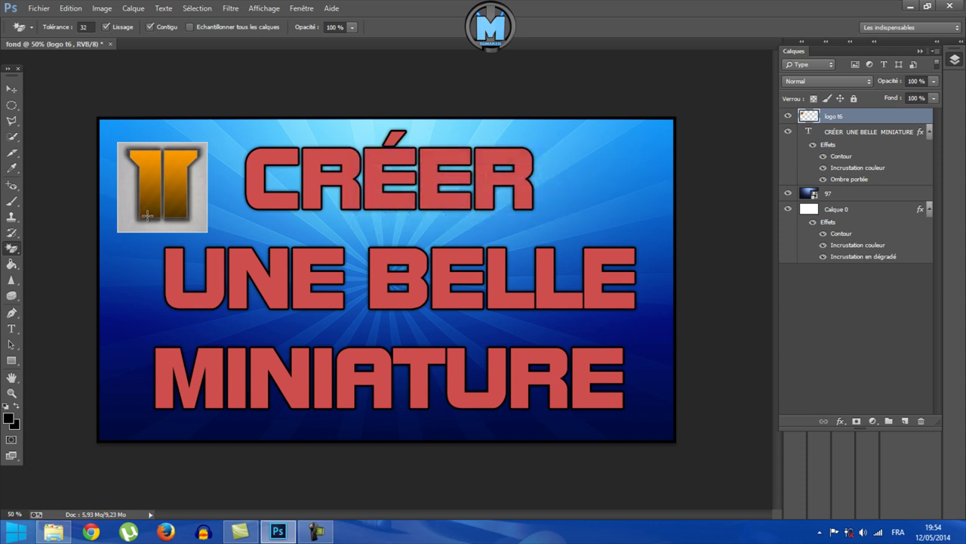
Erase the grey square, glow and outline around the logo, undoing one over-erase.
left_click(139, 224)
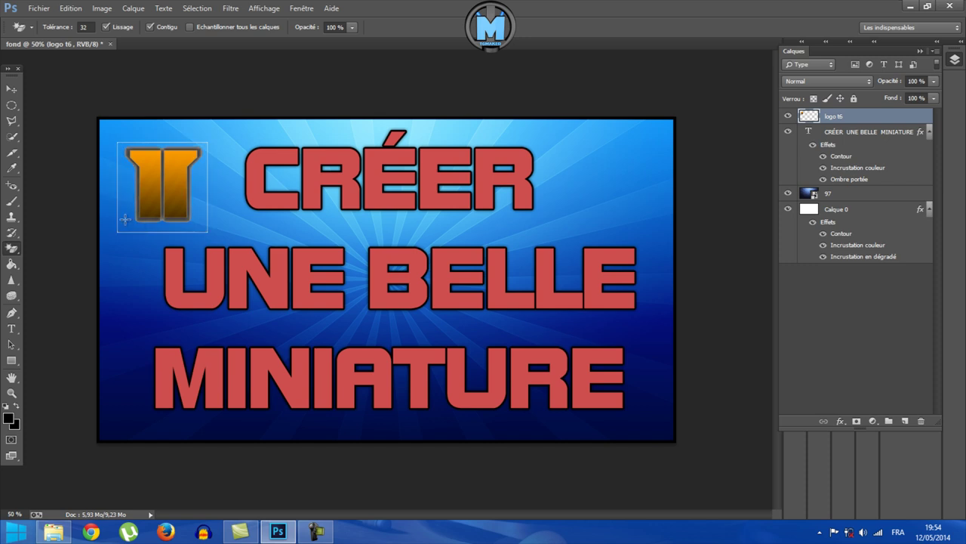
left_click(119, 225)
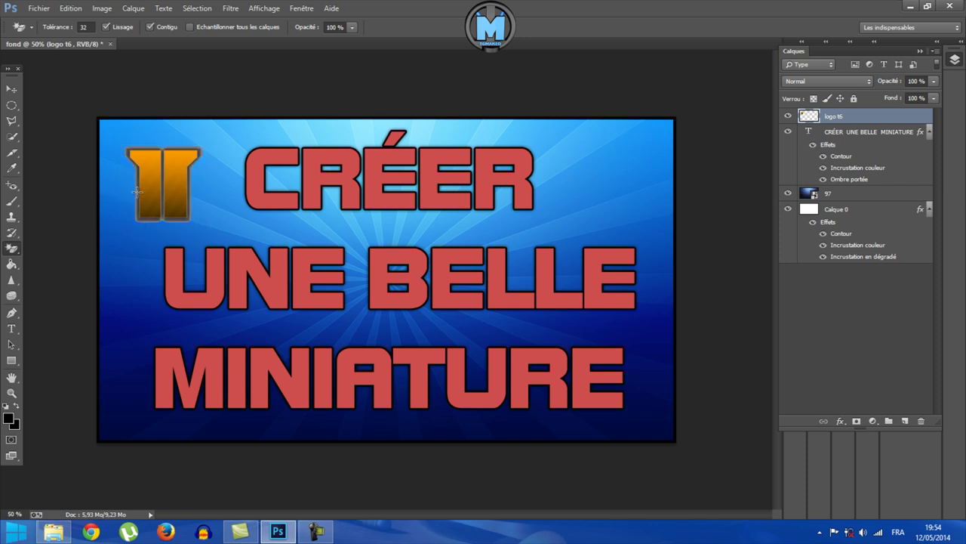
left_click(136, 190)
left_click(136, 191)
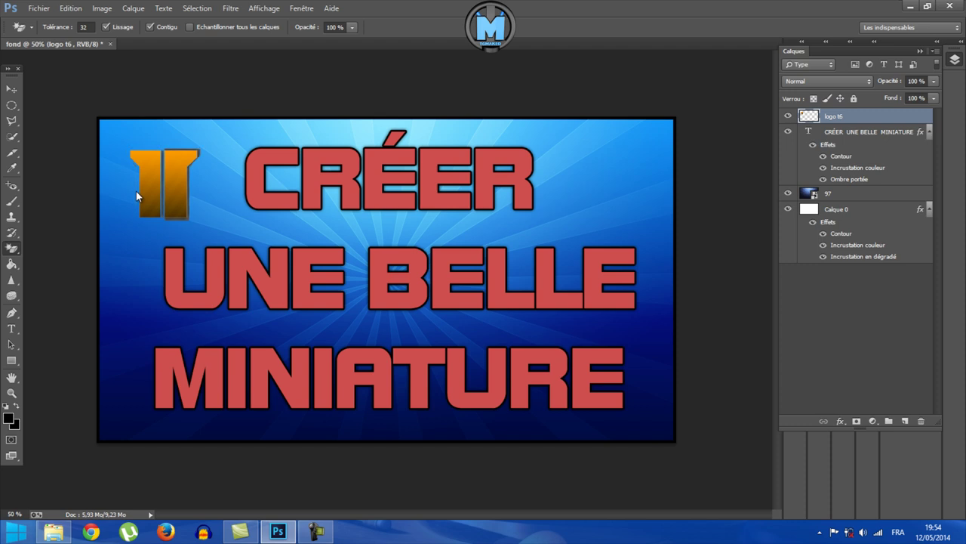
left_click(186, 178)
left_click(188, 179)
left_click(163, 187)
left_click(134, 167)
key("ctrl+z")
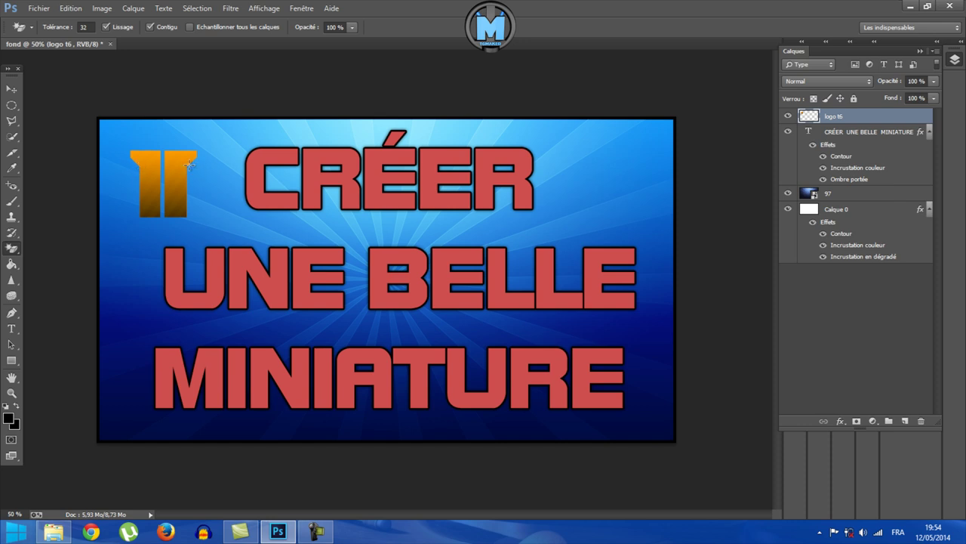
left_click(12, 393)
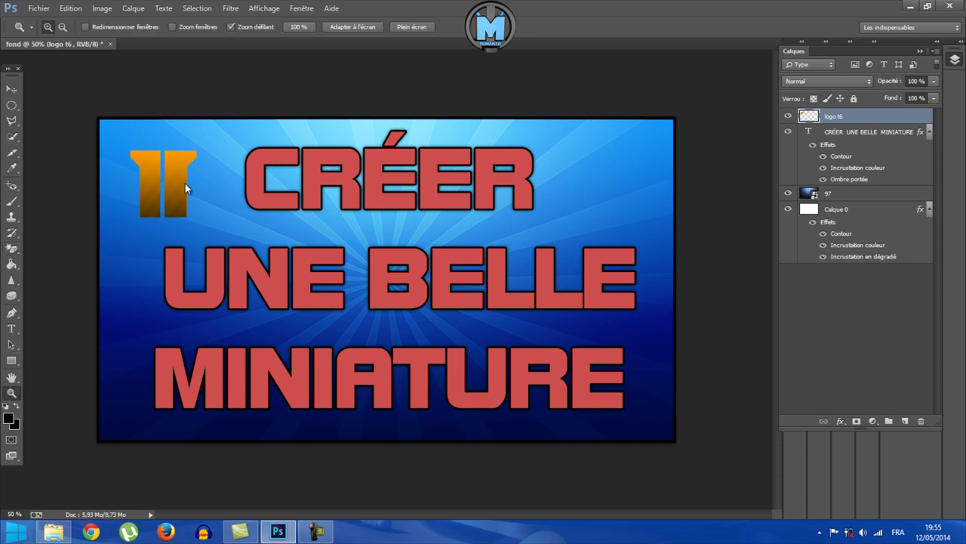
left_click_drag(186, 188, 111, 187)
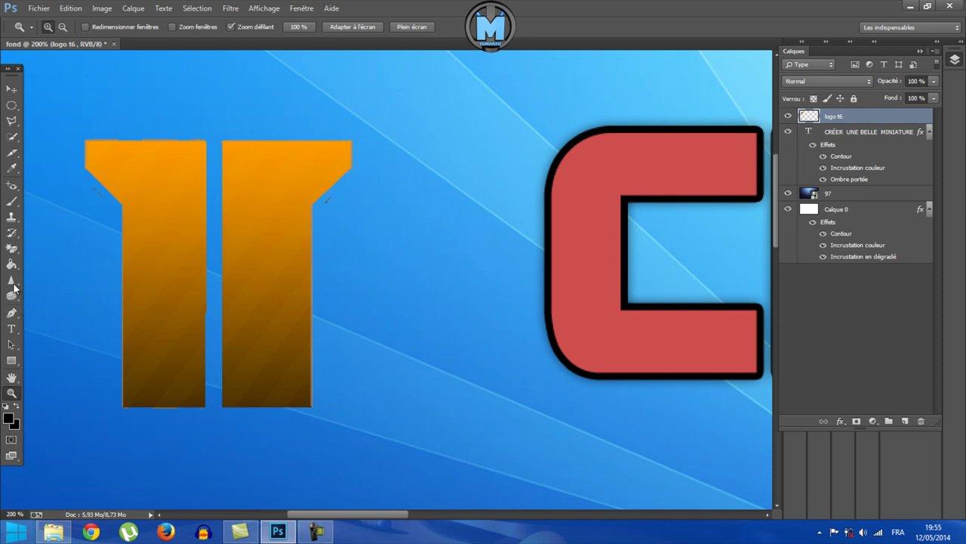
left_click(12, 248)
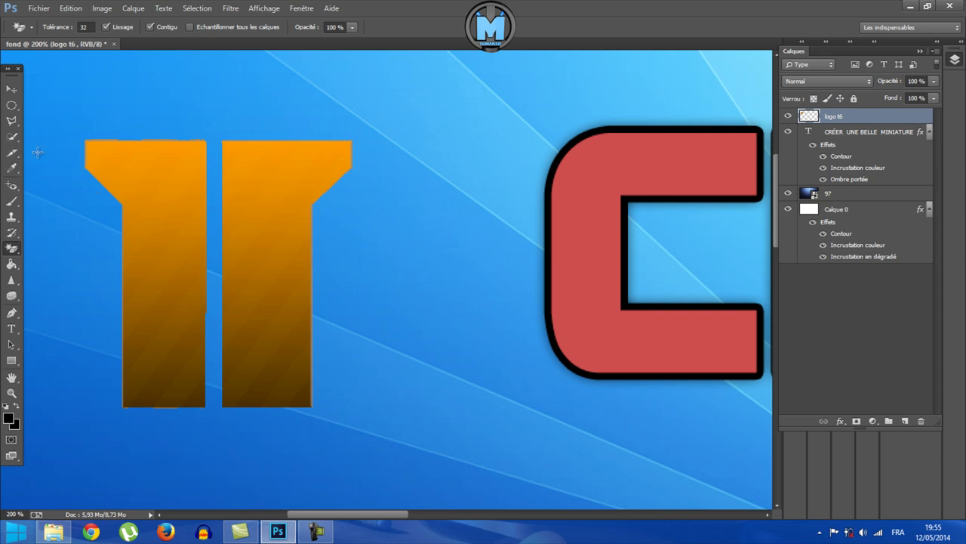
left_click(11, 392)
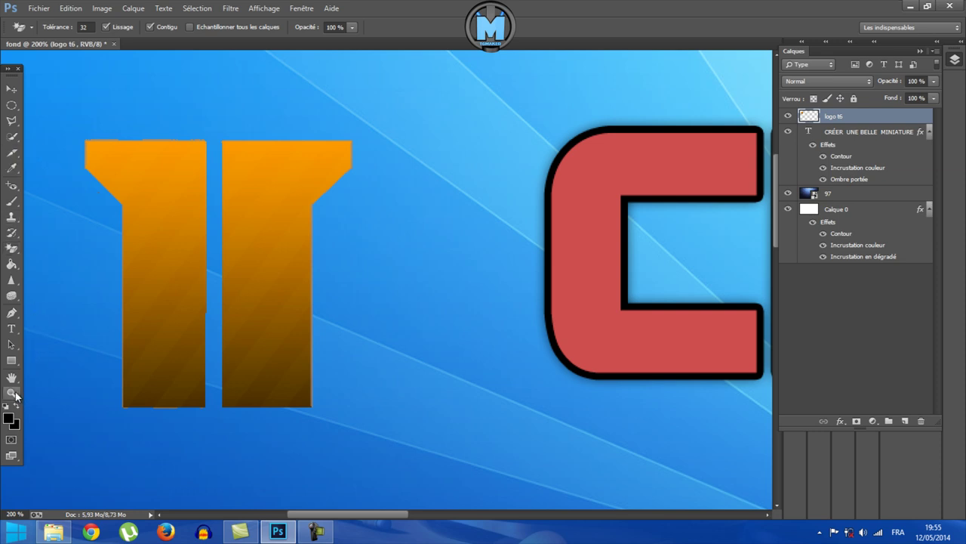
right_click(345, 291)
left_click(377, 339)
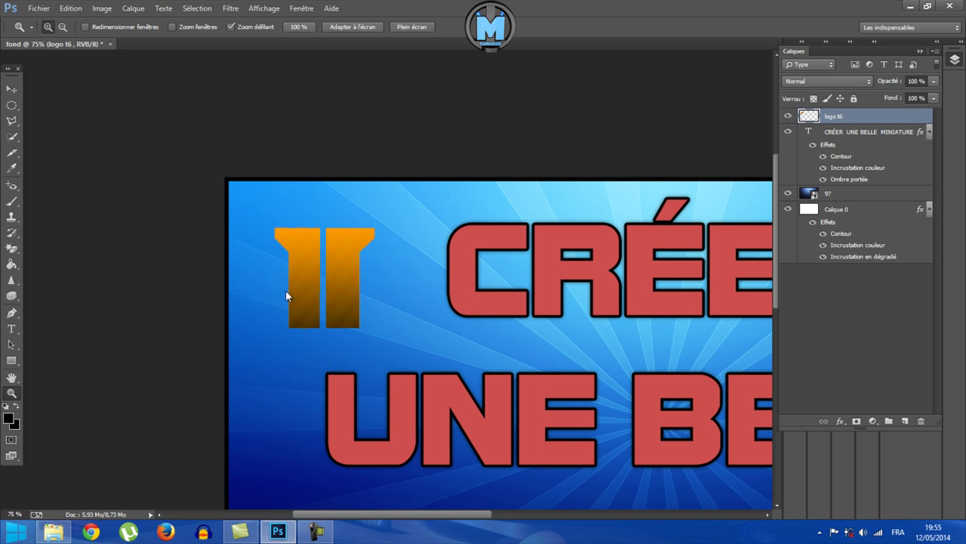
right_click(286, 291)
left_click(309, 300)
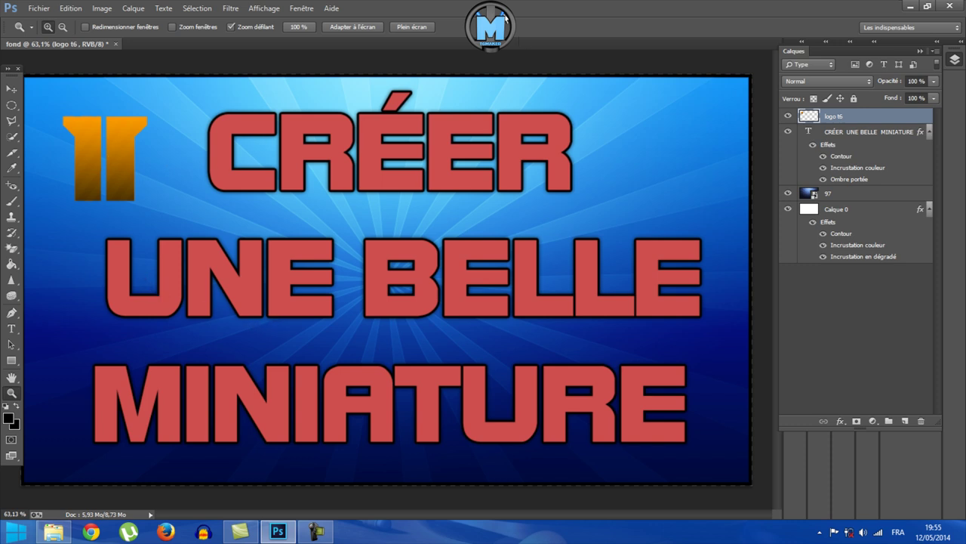
In logo t6's layer style, try bevel and stroke, then enable Ombre portée instead.
double_click(912, 121)
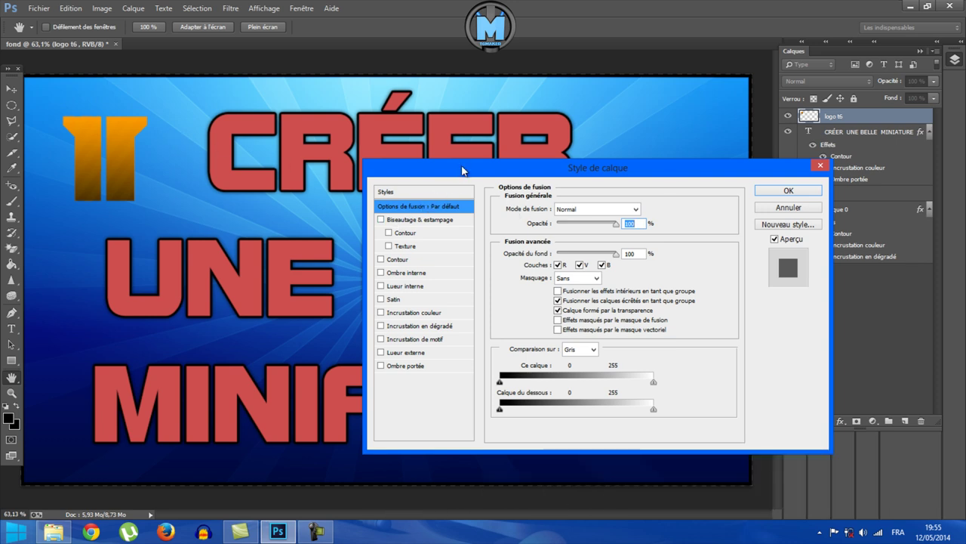
left_click_drag(463, 167, 562, 175)
left_click(481, 228)
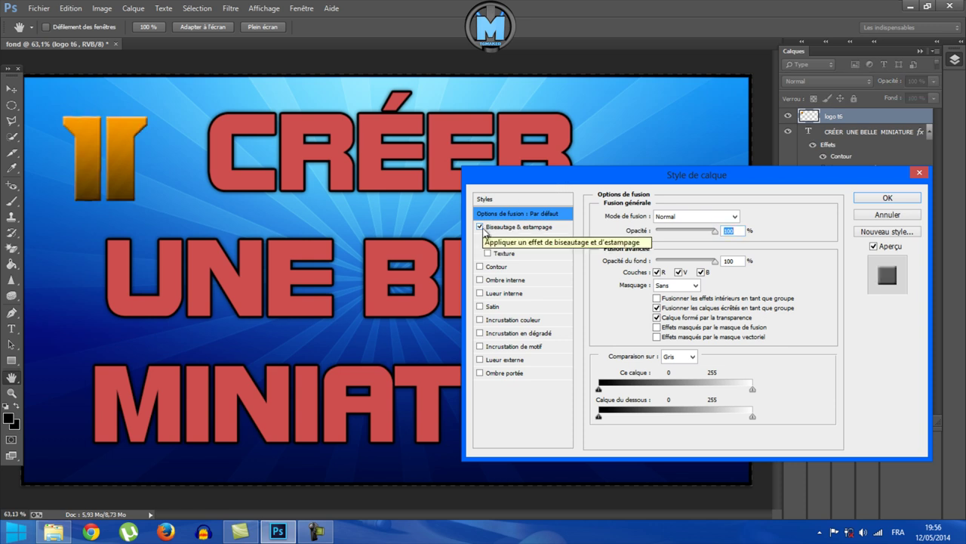
left_click(481, 227)
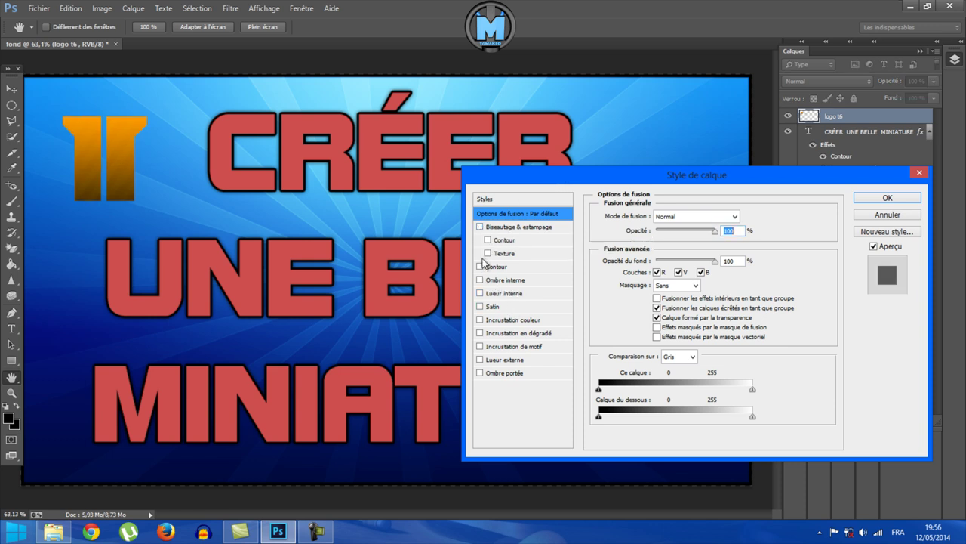
left_click(480, 266)
left_click(480, 373)
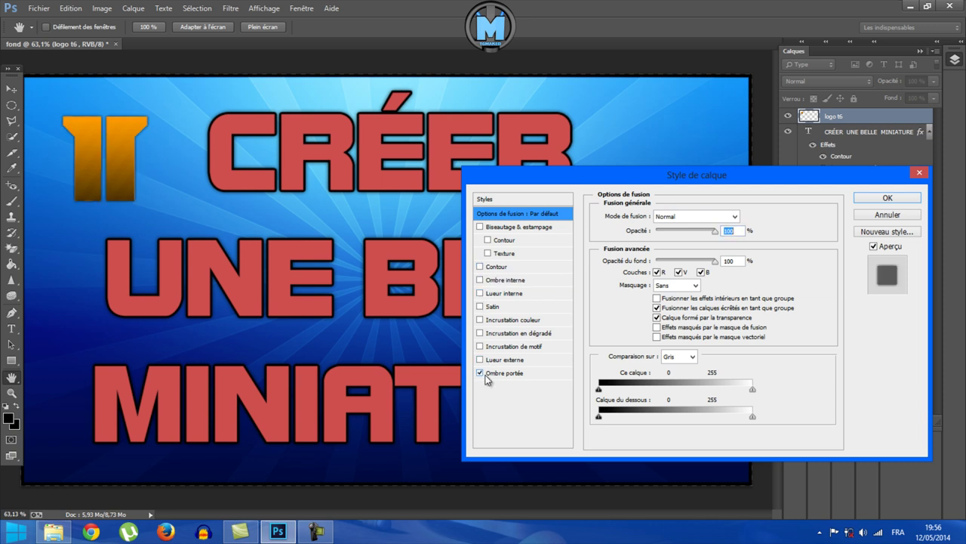
Set the drop shadow Taille to 1 px, discard colour overlay and outer glow, and apply.
left_click(547, 372)
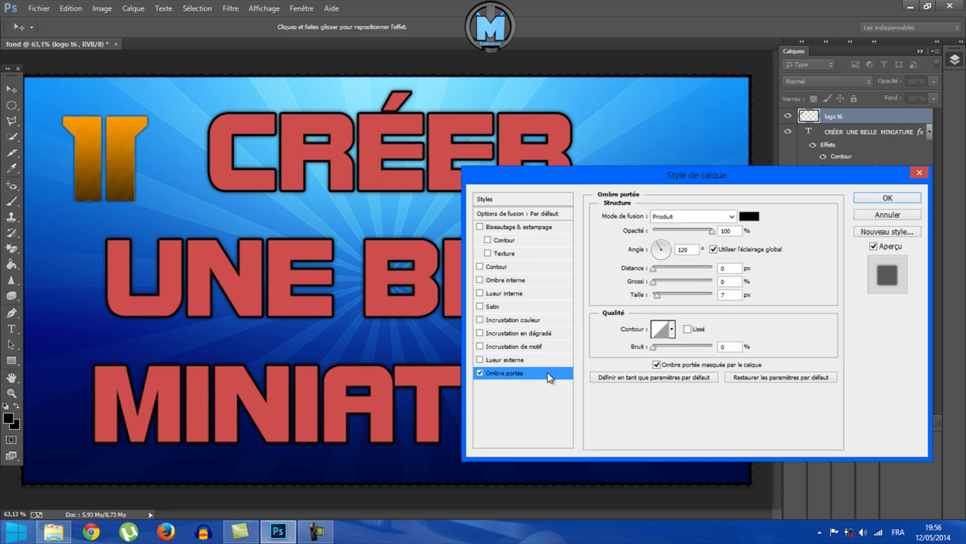
left_click(655, 297)
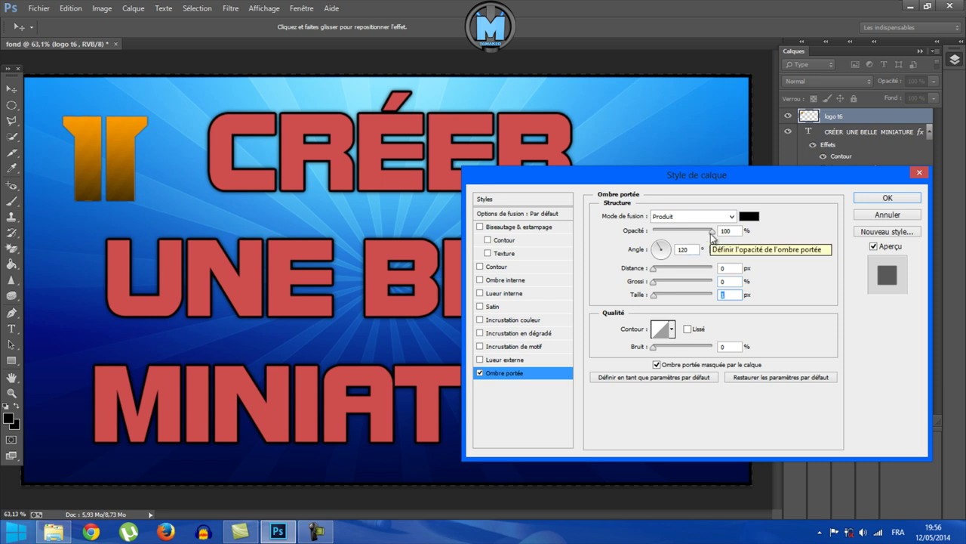
left_click(730, 216)
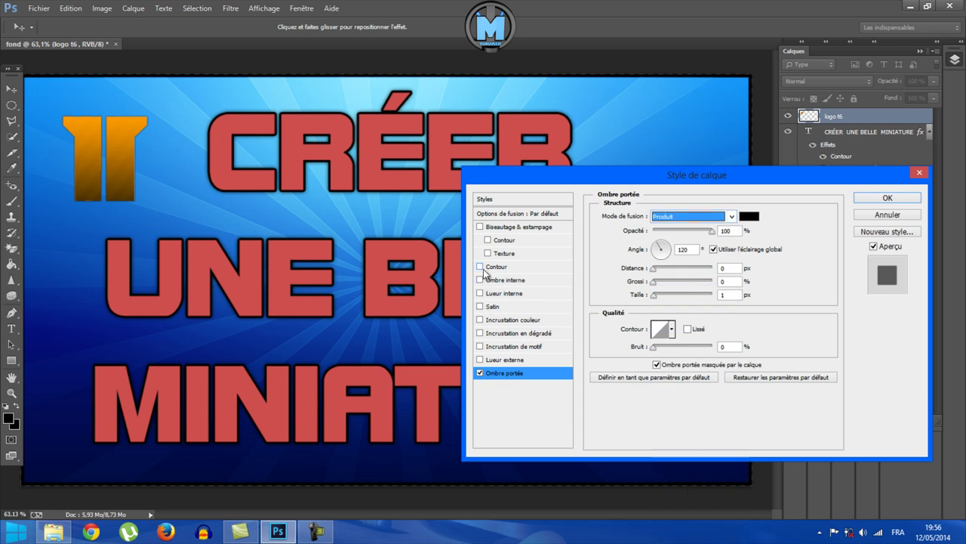
left_click(482, 321)
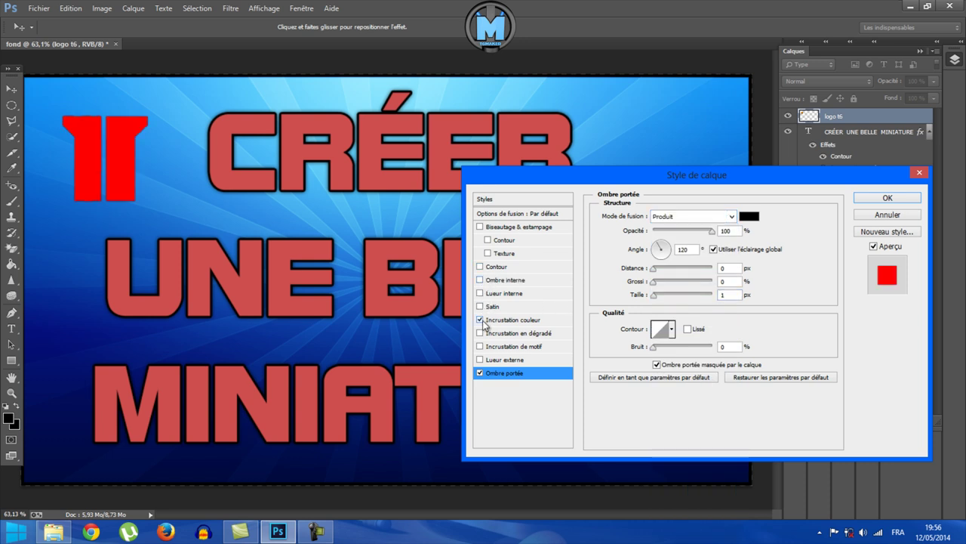
left_click(480, 320)
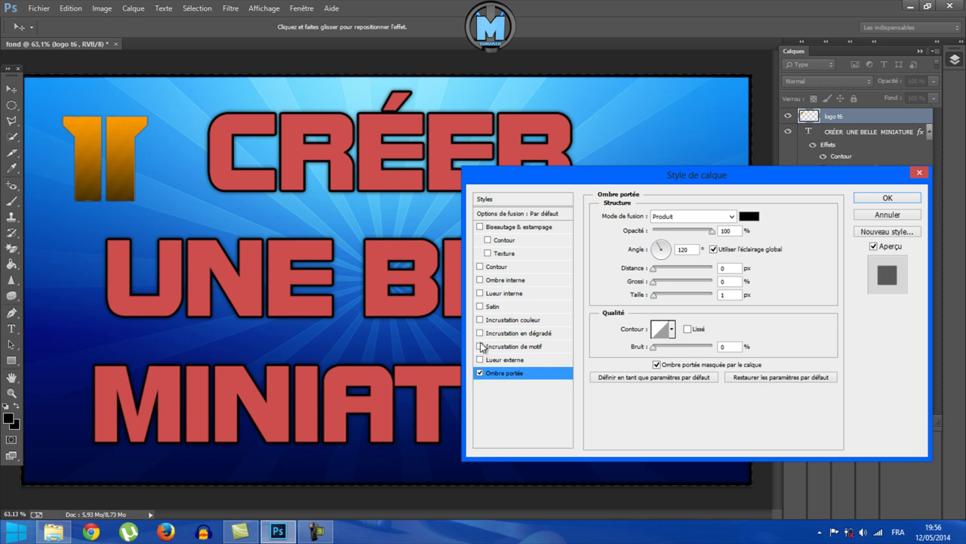
left_click(481, 360)
left_click(481, 360)
left_click(888, 197)
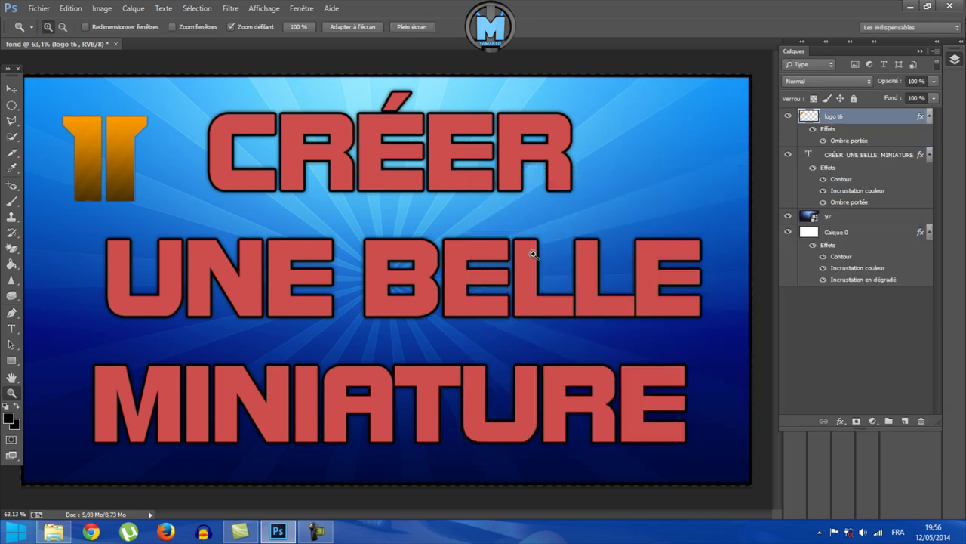
left_click(11, 89)
Nudge the logo right, duplicate it, and move the copy to the top-right corner.
mouse_move(69, 127)
left_mouse_down()
mouse_move(97, 125)
mouse_move(59, 155)
mouse_move(729, 428)
mouse_move(682, 437)
mouse_move(702, 464)
mouse_move(108, 167)
mouse_move(116, 158)
left_mouse_up()
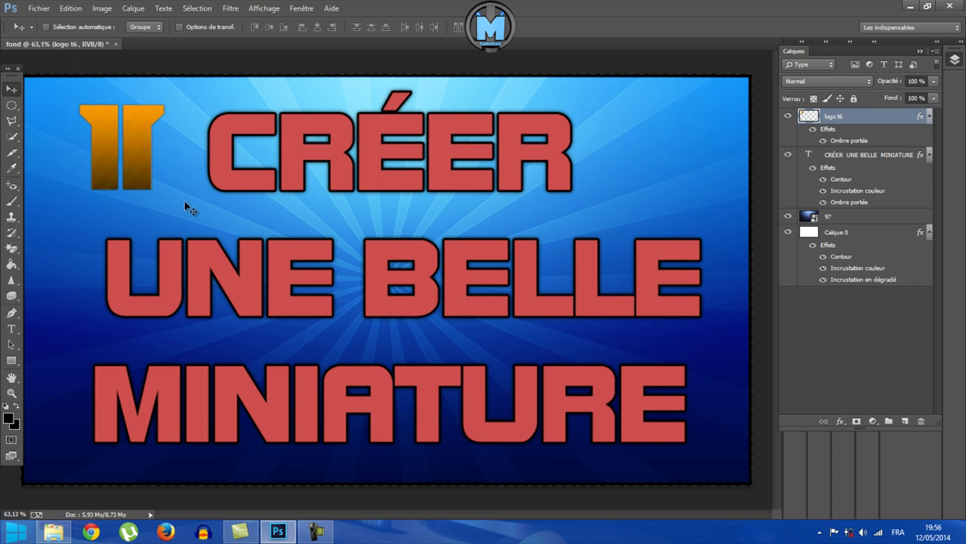
left_click(137, 168, "alt")
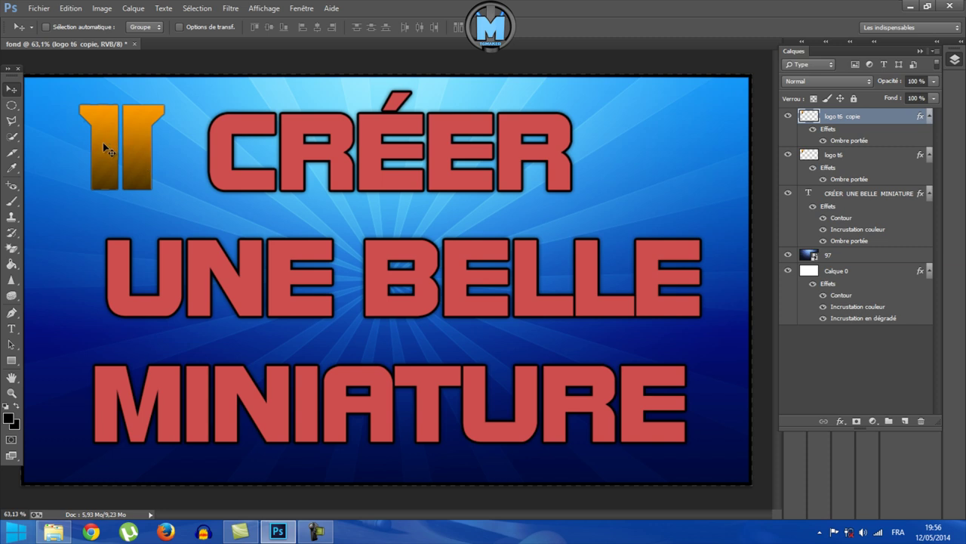
mouse_move(133, 160)
left_mouse_down()
mouse_move(332, 138)
mouse_move(619, 147)
left_mouse_up()
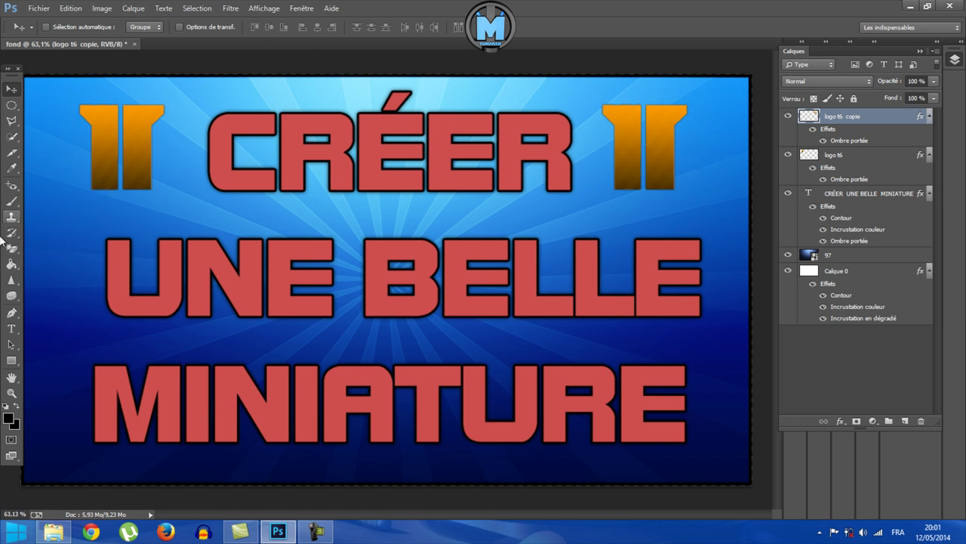
left_click(15, 122)
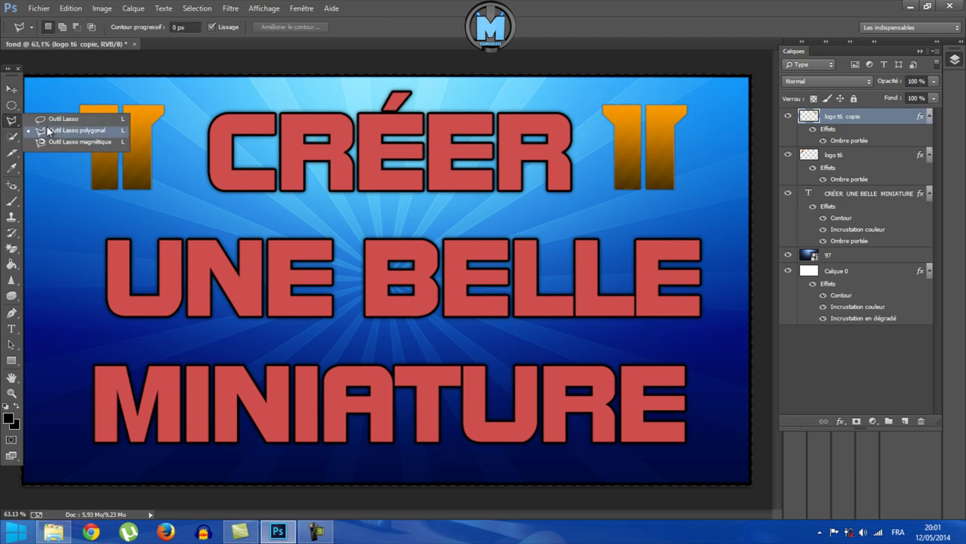
left_click(50, 130)
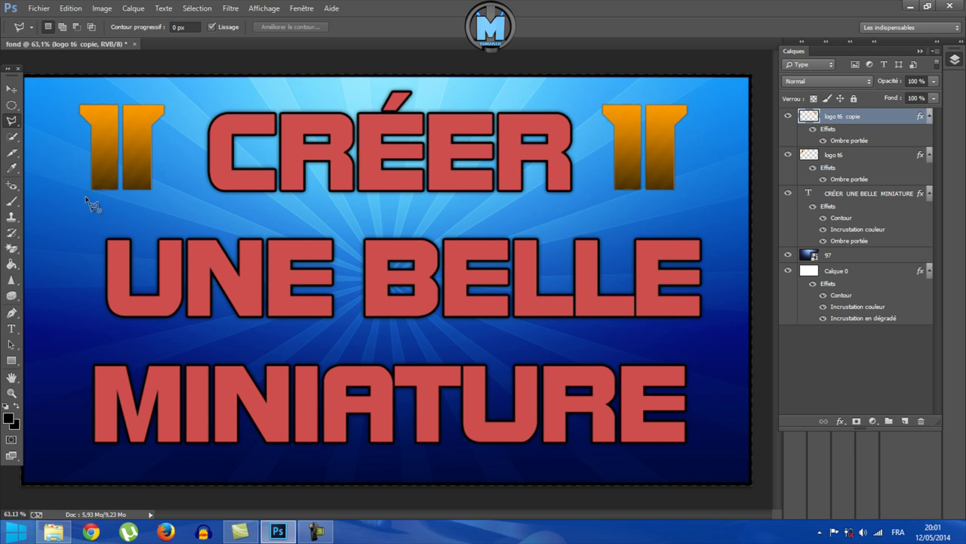
left_click(90, 193)
left_click(23, 260)
left_click(189, 78)
left_click(88, 196)
double_click(89, 160)
key("ctrl+d")
Insert 'ge' so the question asks about age, accent a to à, and add a blank line.
left_click(13, 90)
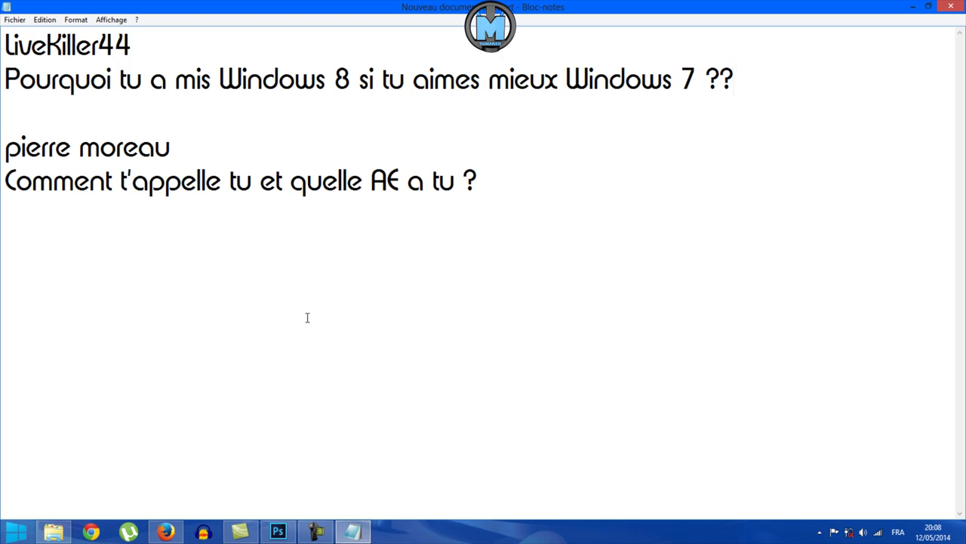
left_click(386, 189)
type("ge")
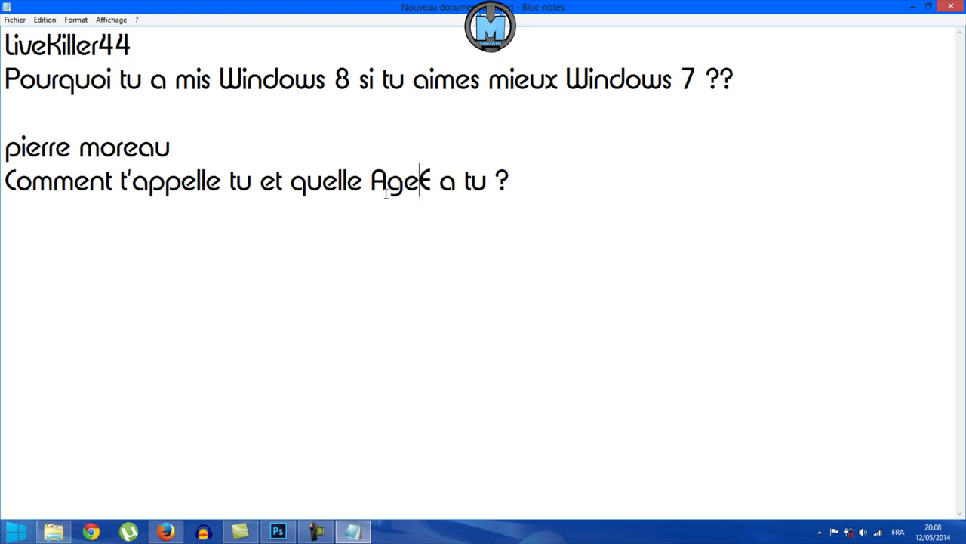
left_click(585, 190)
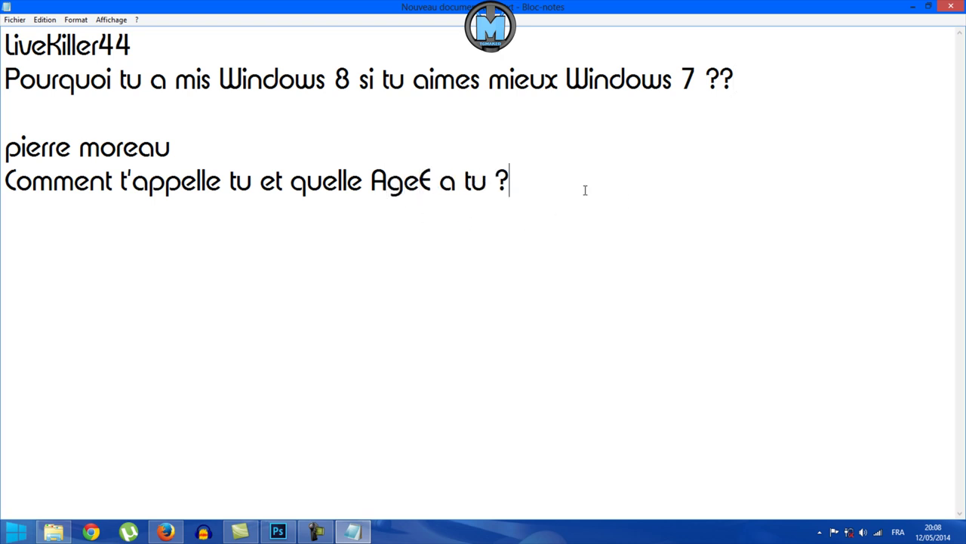
left_click(456, 188)
left_click(504, 222)
key("Return")
type("#")
type("FAQ")
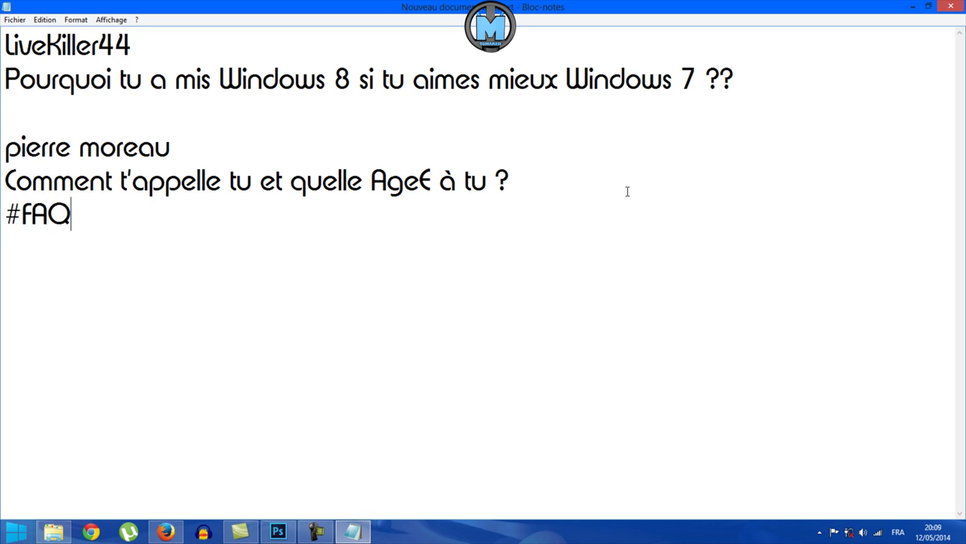
key("BackSpace")
key("BackSpace")
key("BackSpace")
key("BackSpace")
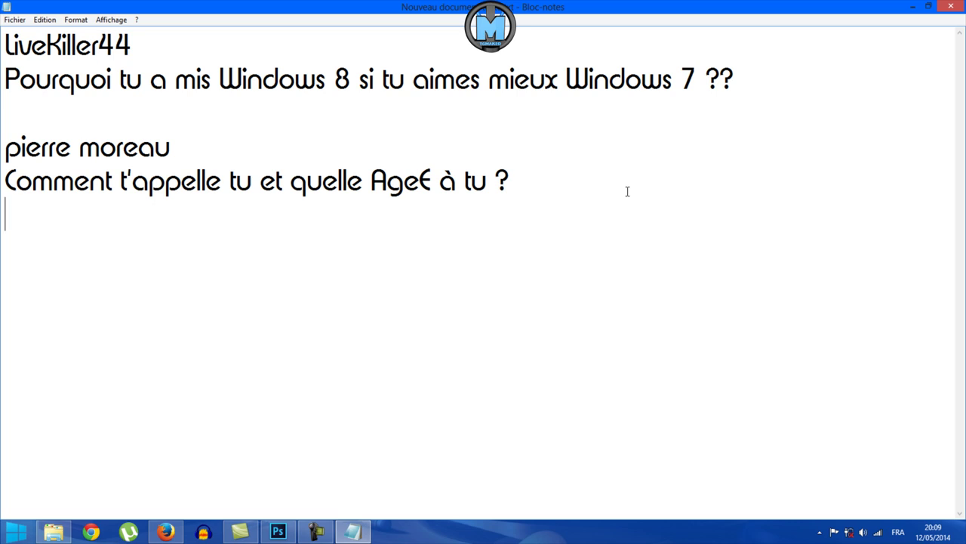